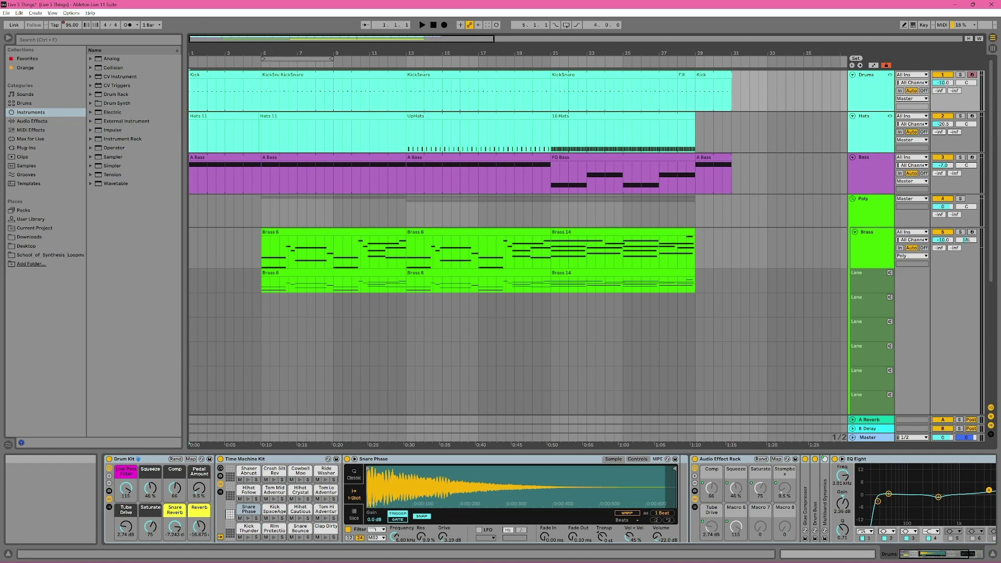
Switch between Session and Arrangement views a few times, ending on the arrangement timeline.
key("Tab")
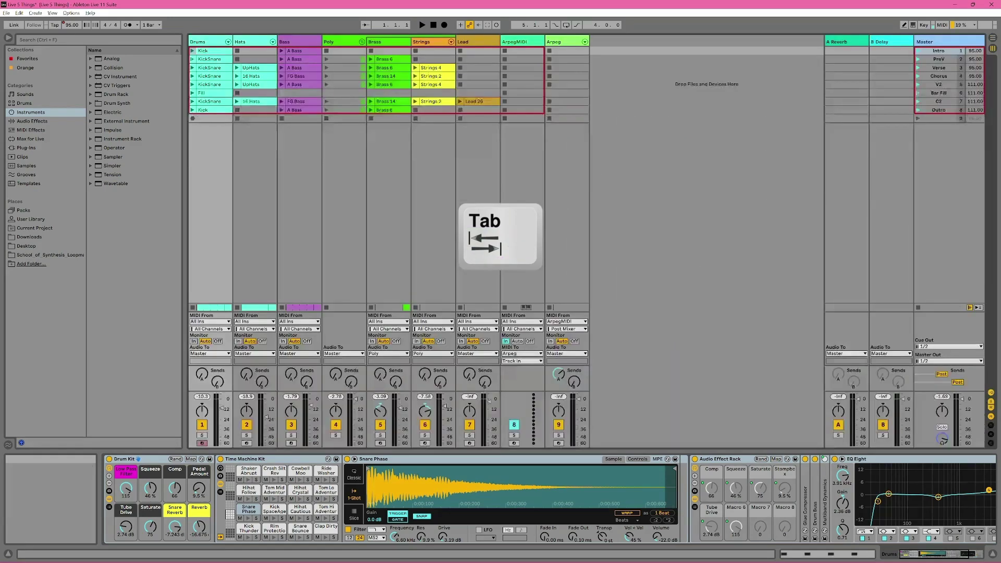
key("Tab")
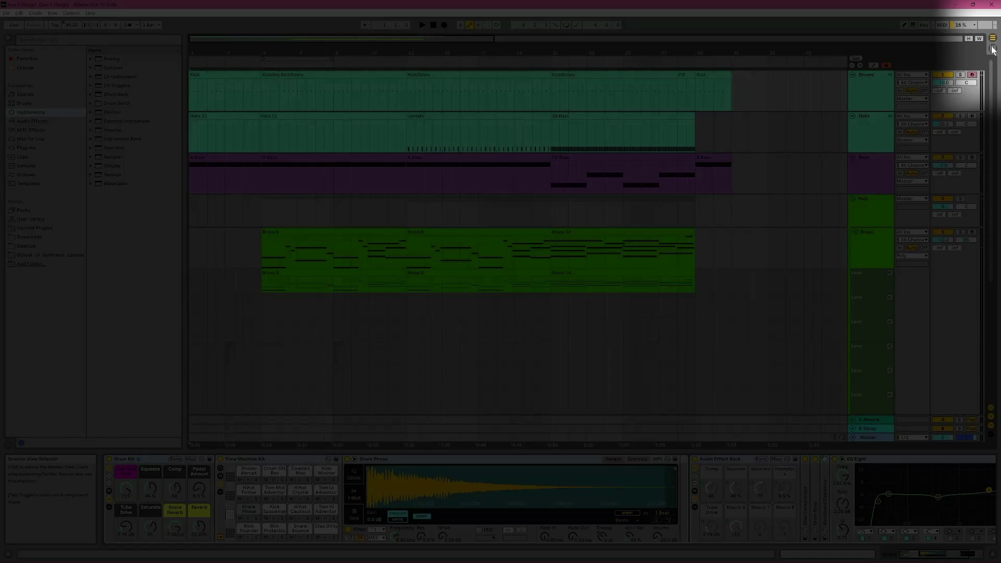
left_click(992, 48)
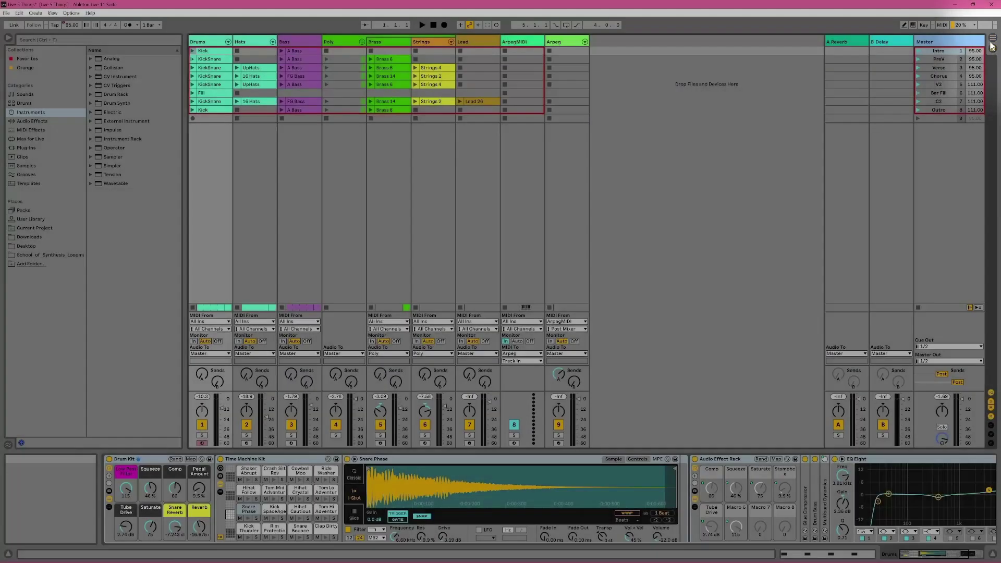
left_click(991, 45)
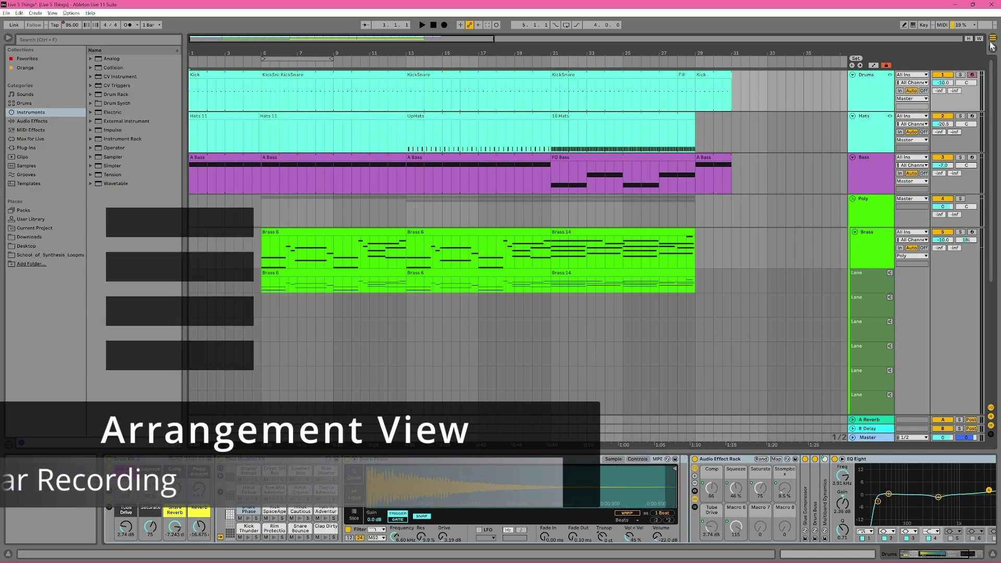
left_click(993, 48)
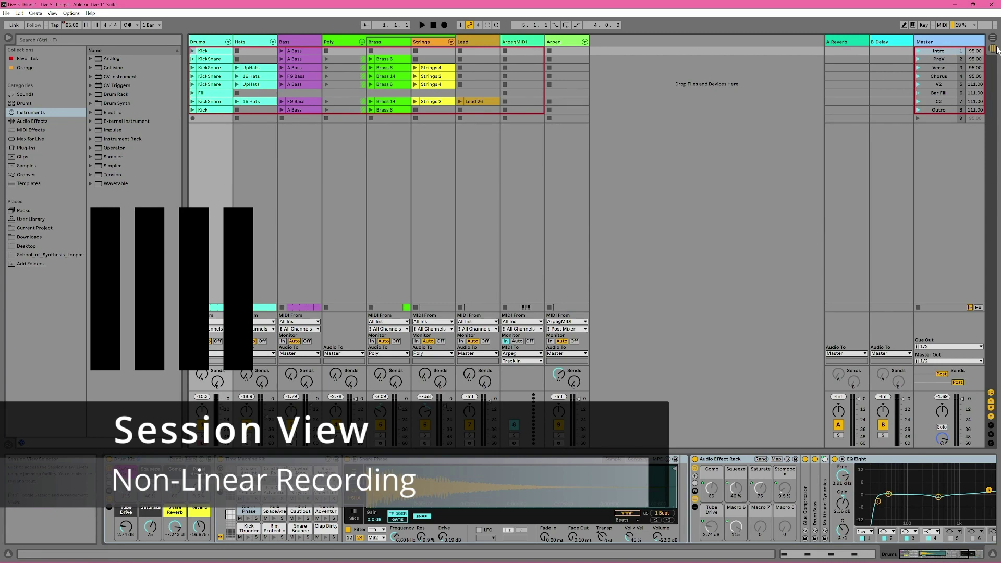
left_click(993, 38)
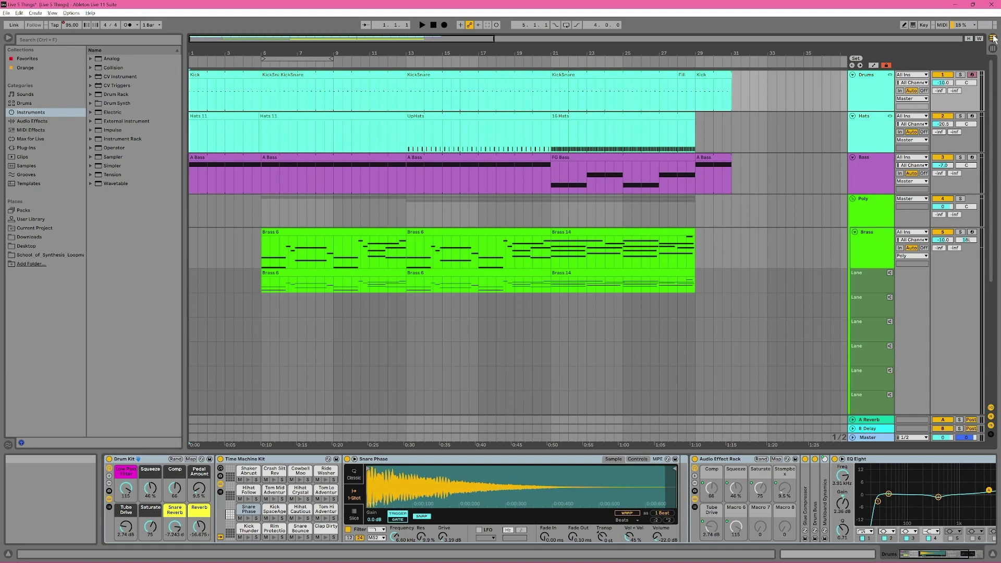
Play the arrangement's opening bars, stop, and return to the Session clip grid.
key("space")
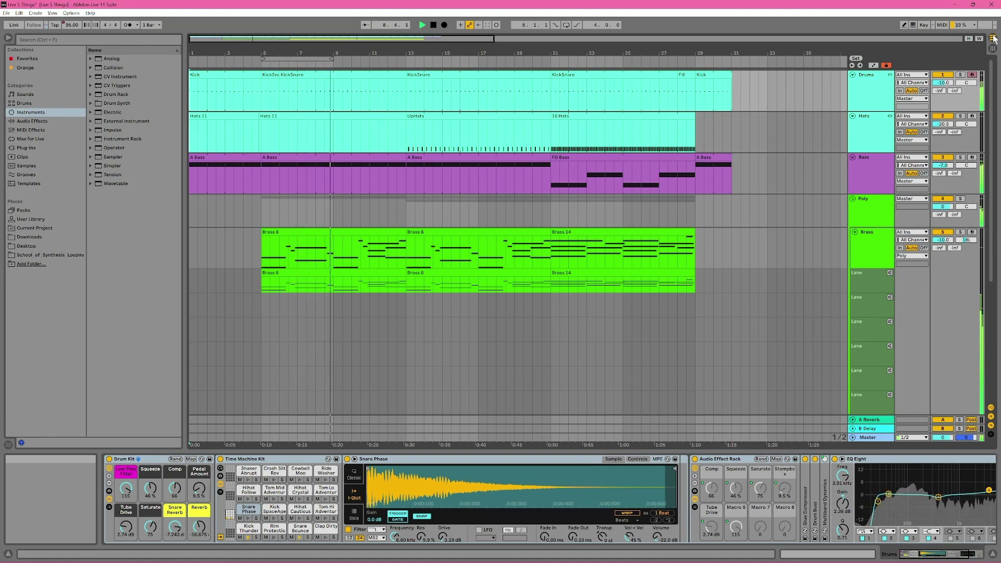
key("space")
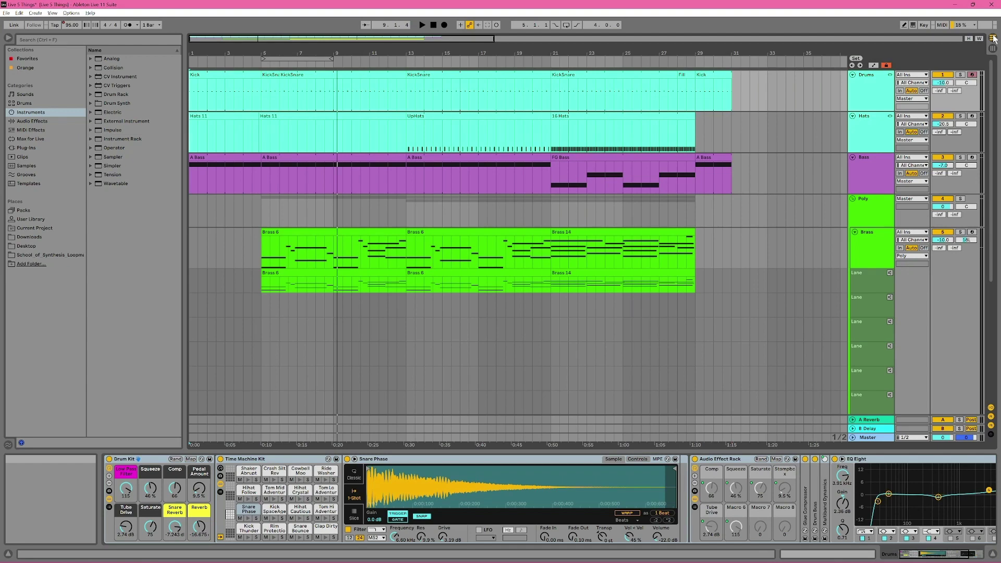
left_click(993, 37)
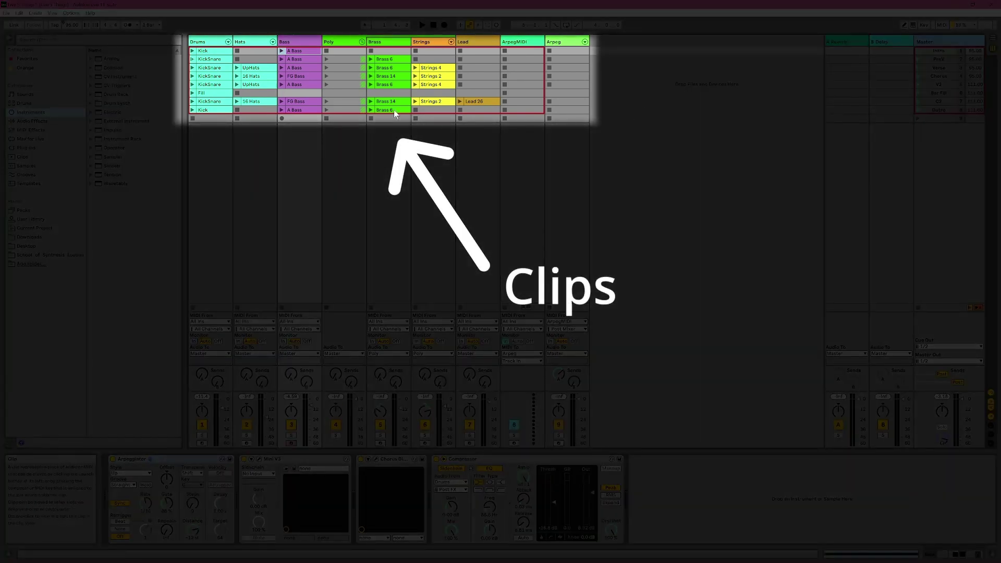
Launch the A Bass, Kick, Brass 6, KickSnare, UpHats and 16 Hats clips in turn.
left_click(282, 51)
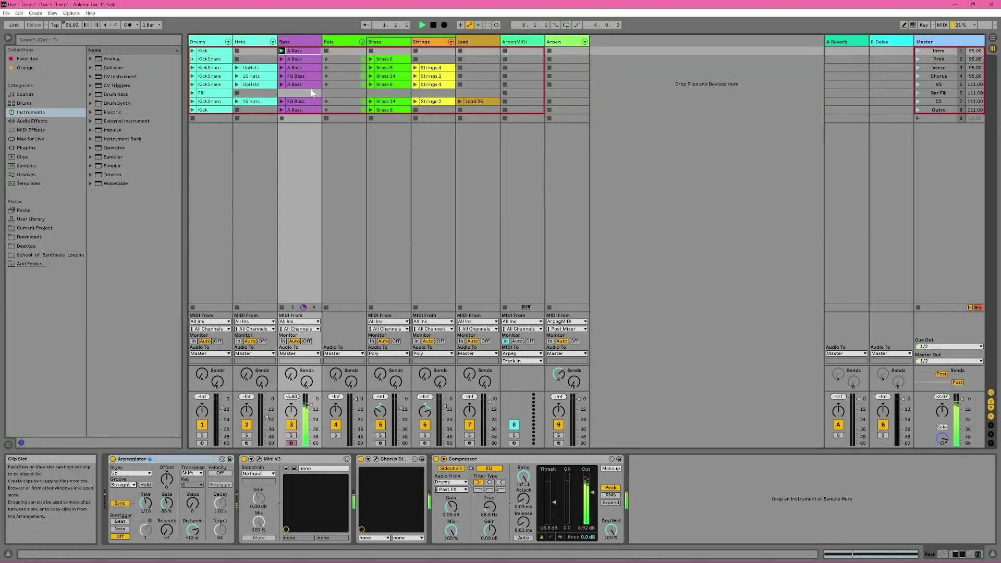
left_click(193, 51)
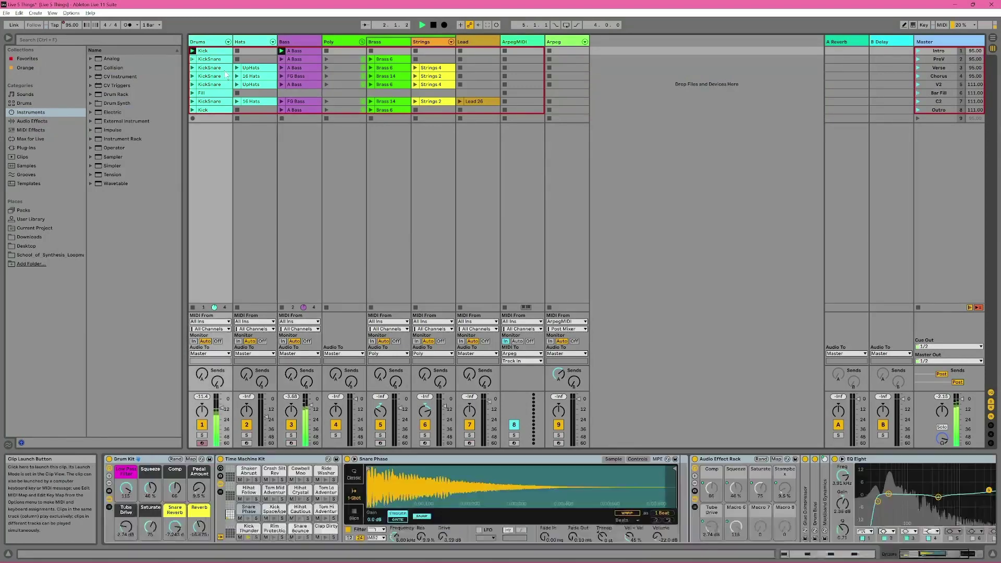
left_click(371, 59)
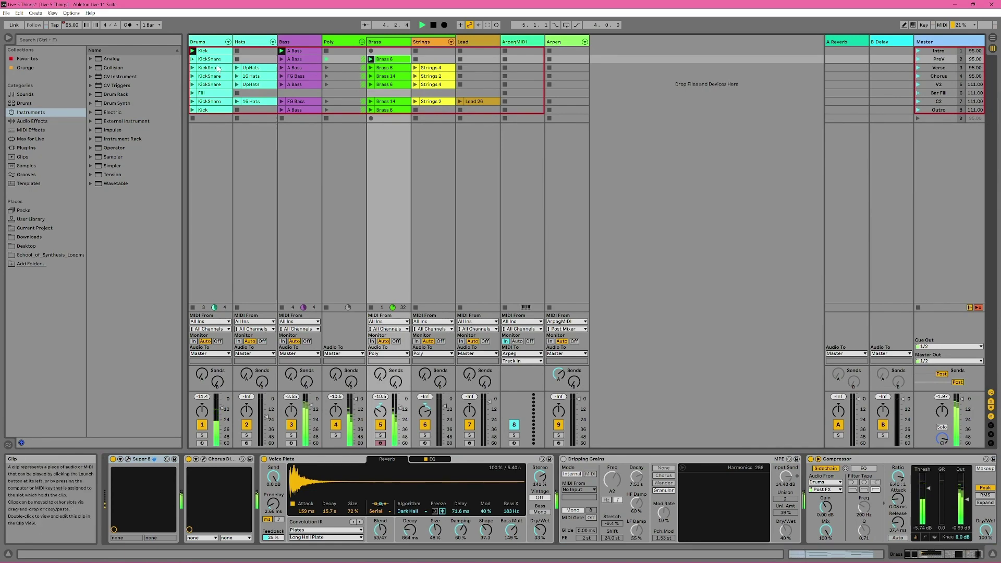
left_click(192, 68)
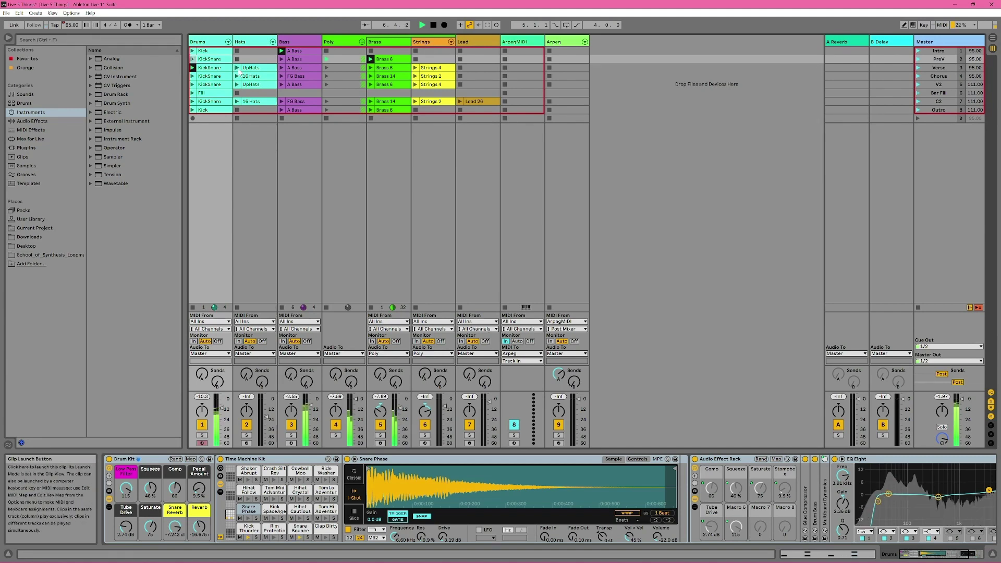
left_click(240, 70)
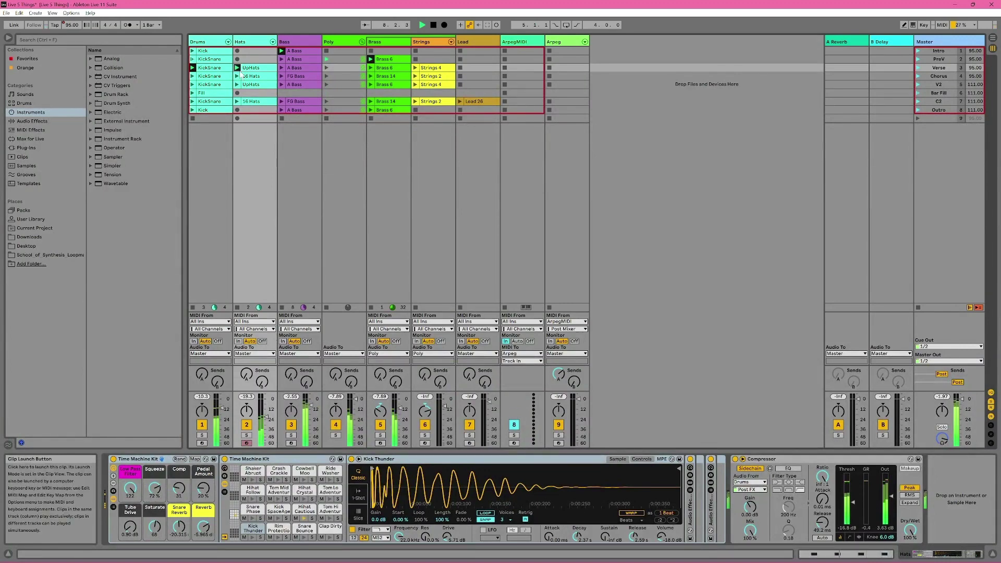
left_click(238, 76)
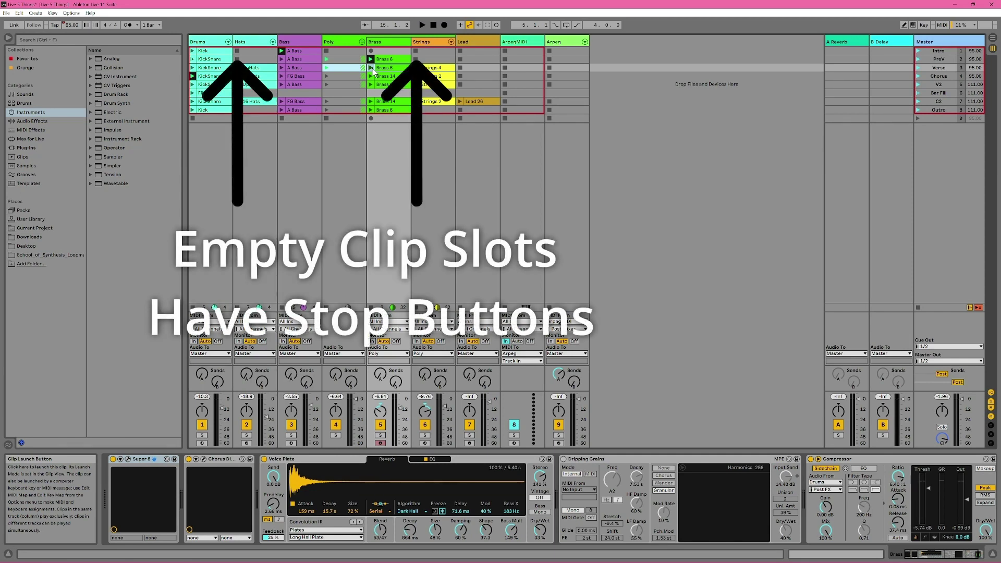
Restart the transport and relaunch the Kick clip on the Drums track.
key("space")
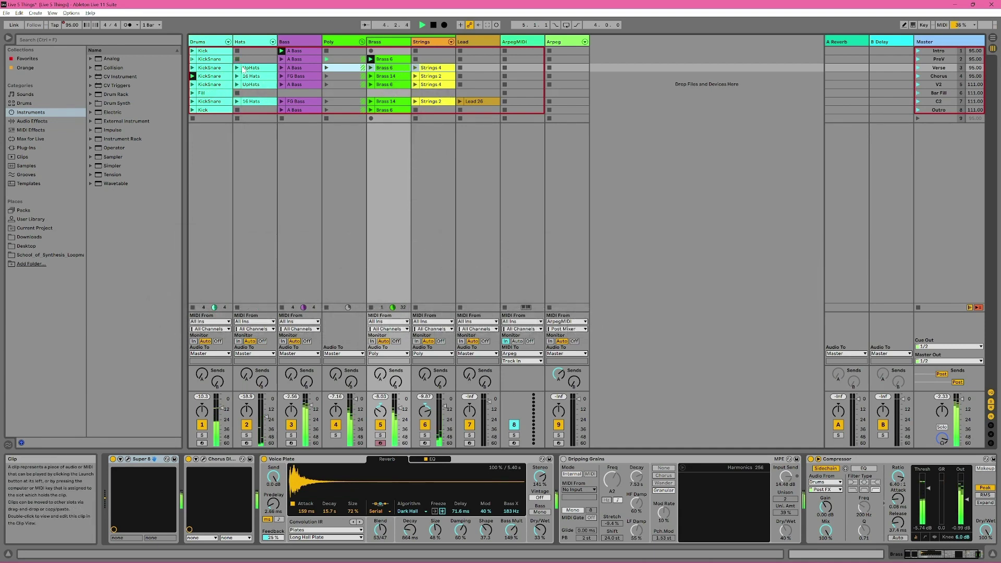
left_click(193, 51)
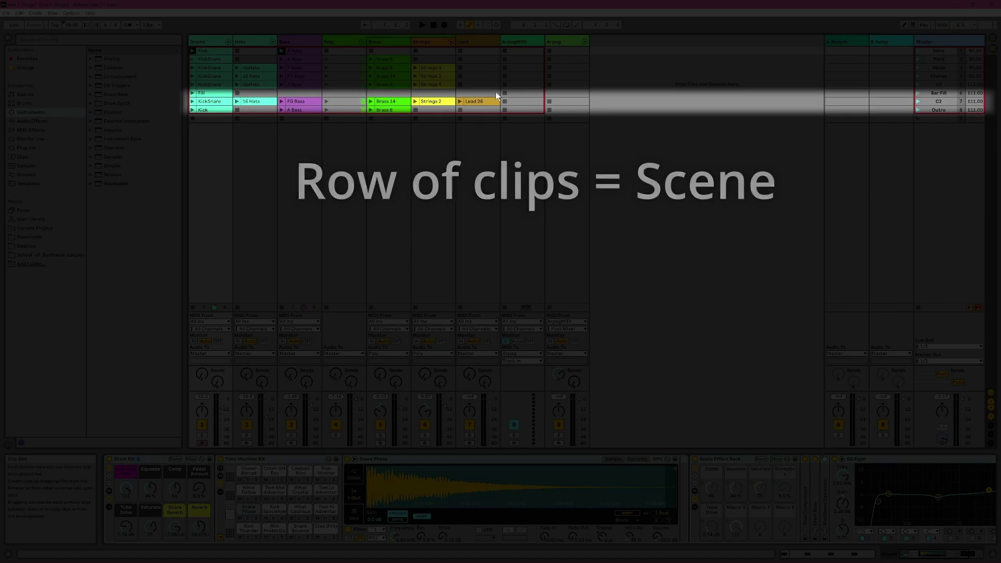
Launch the ProV scene, then the Chorus scene from the Master track.
left_click(919, 59)
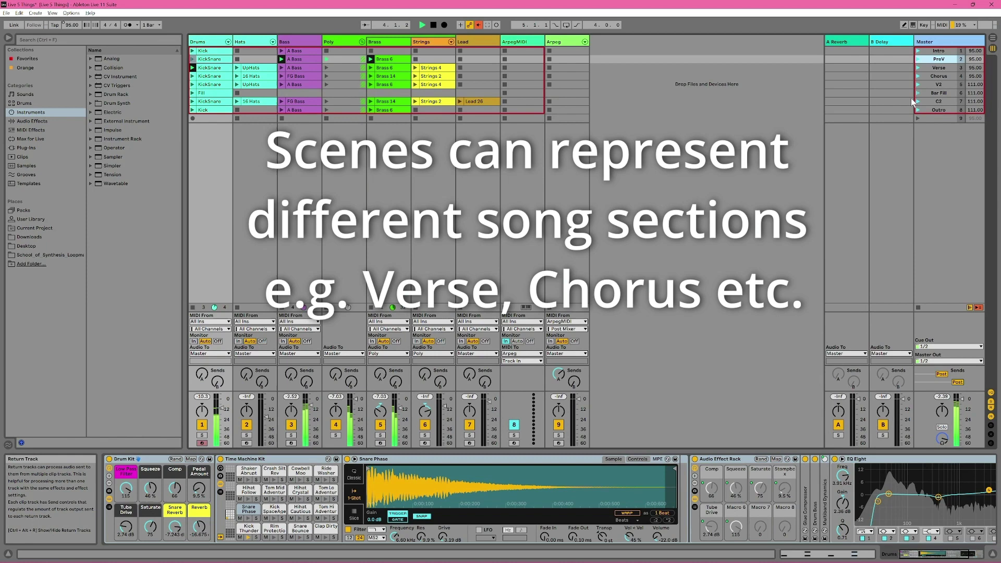
left_click(919, 76)
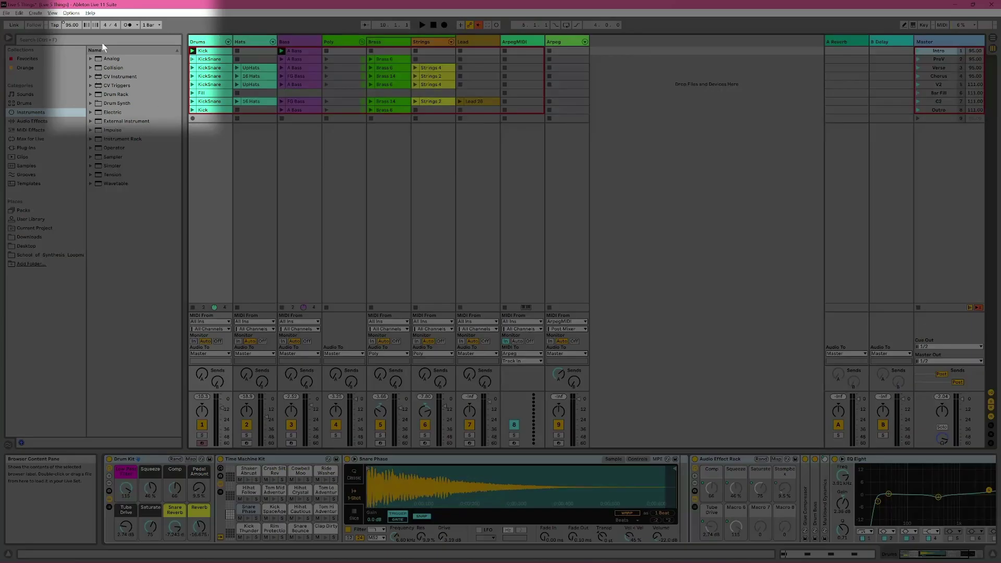
Show Help View and open the 'What's New in Live 11' lesson from the lessons contents.
left_click(90, 13)
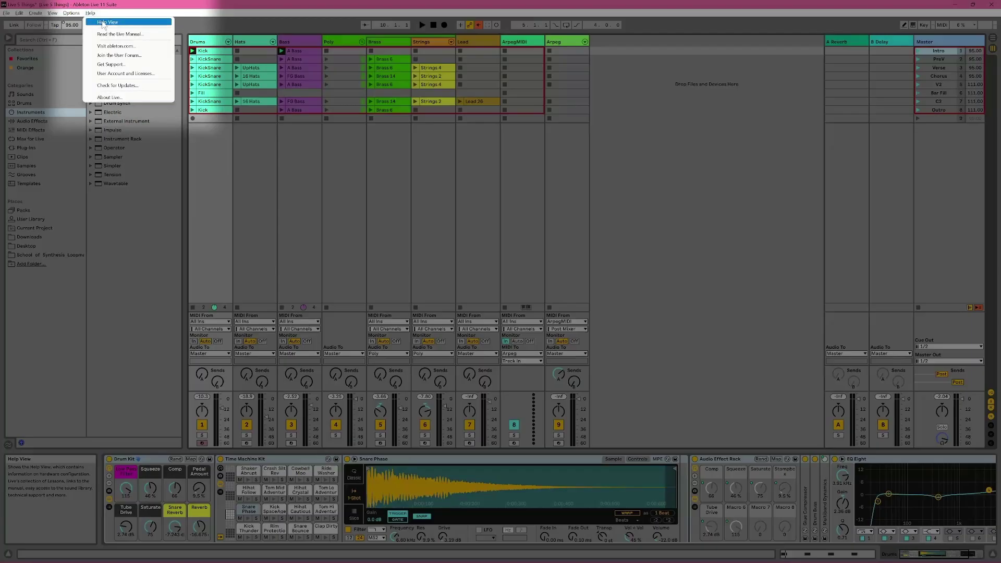
left_click(107, 22)
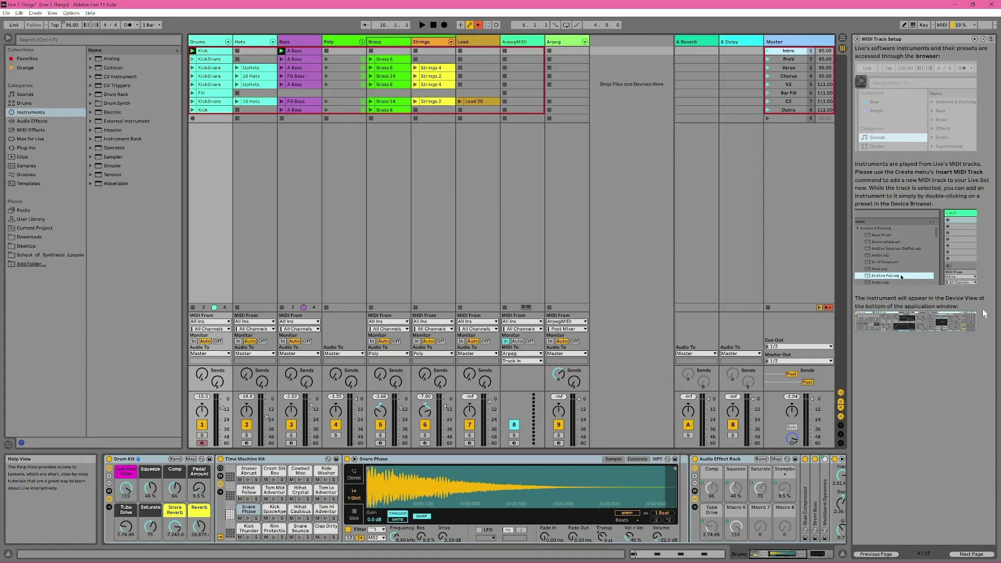
left_click(991, 39)
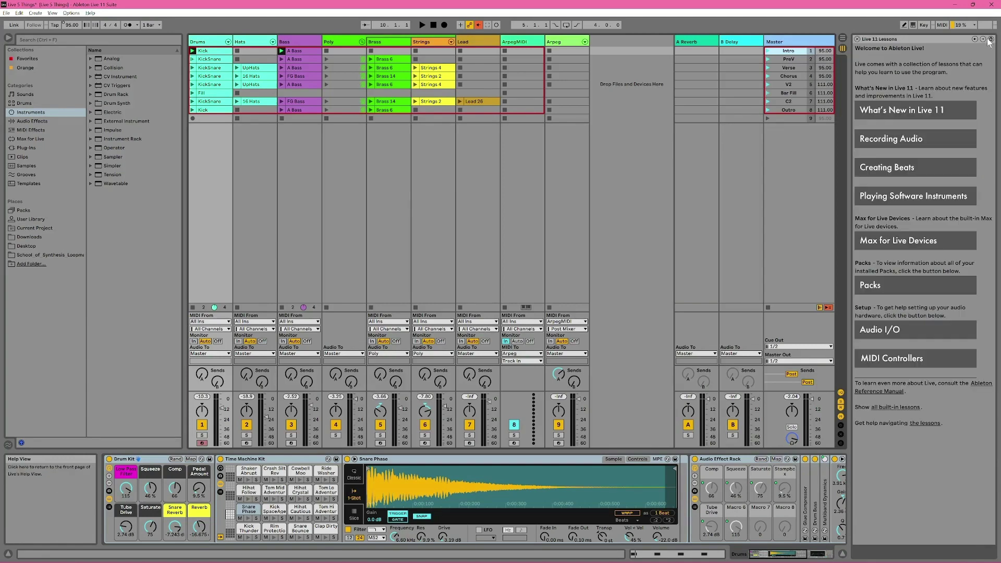
left_click(910, 118)
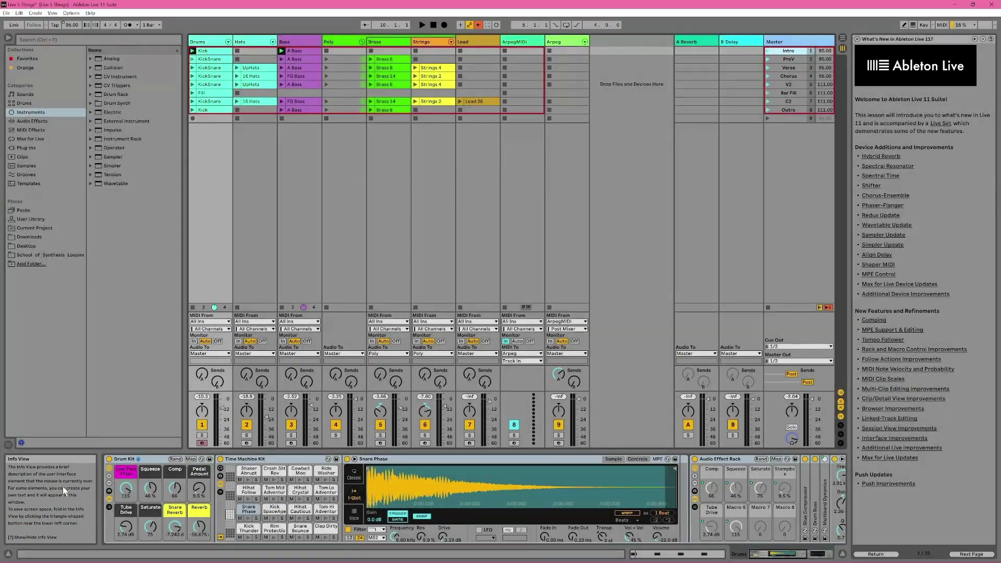
key("Tab")
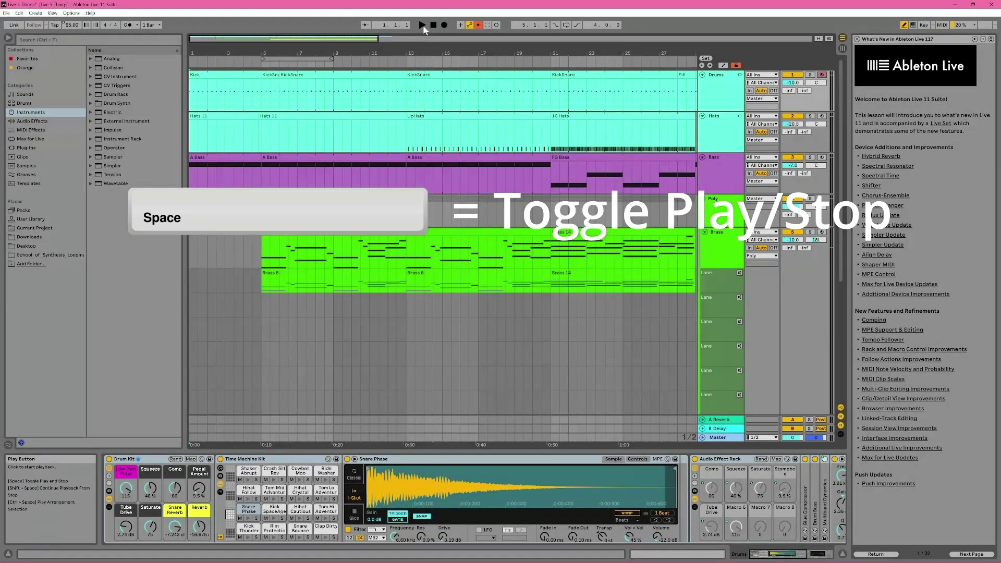
key("space")
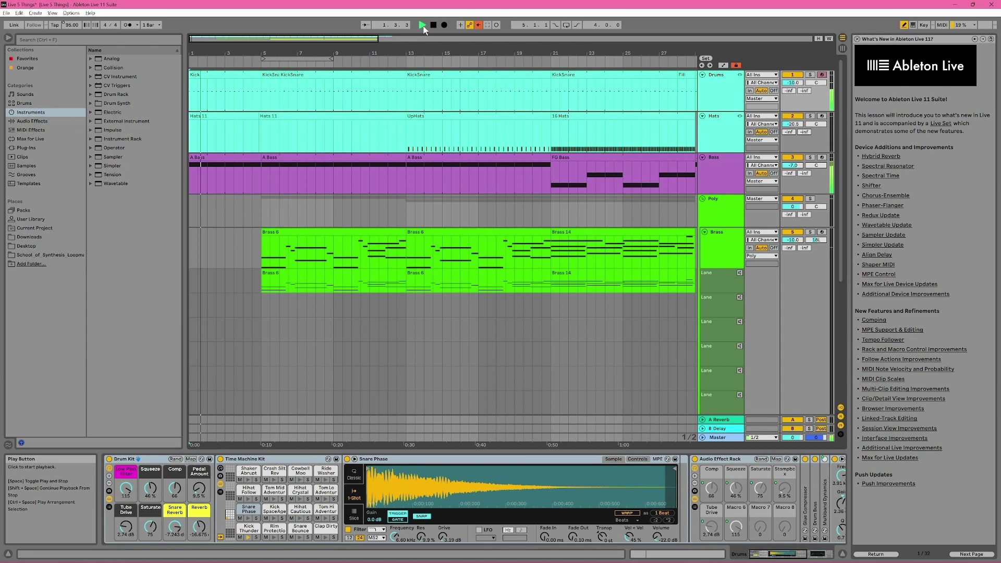
left_click(423, 26)
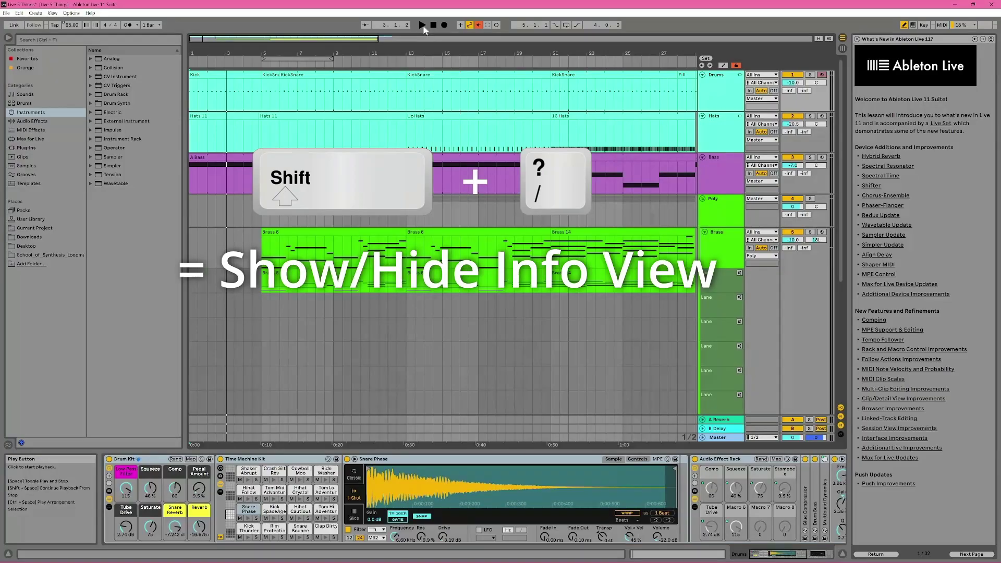
Toggle the Info View off and back on with Shift+?
key("shift+slash")
key("shift+slash")
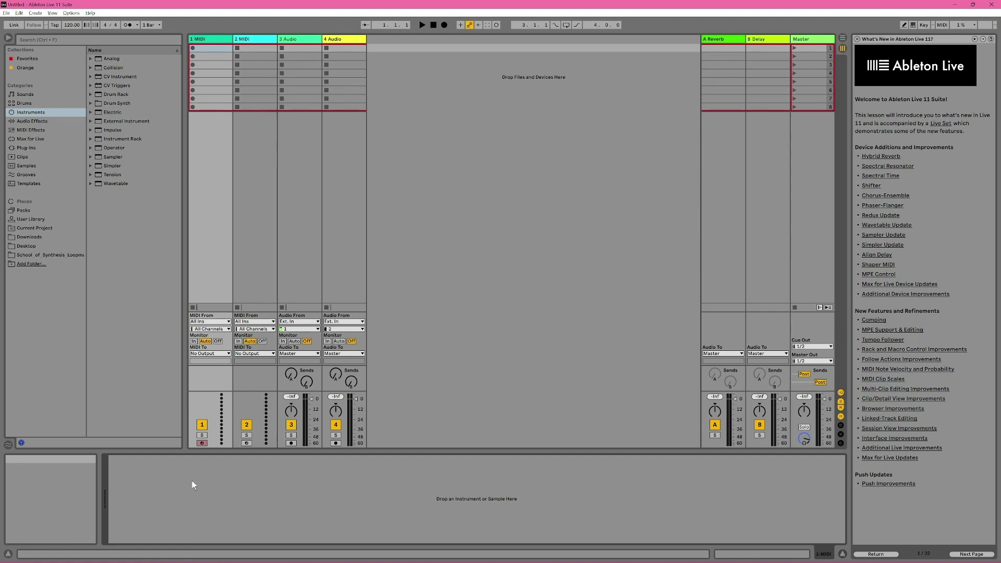
Add the Arpeggiator MIDI effect to the 2 MIDI track.
left_click(262, 39)
left_click(302, 42)
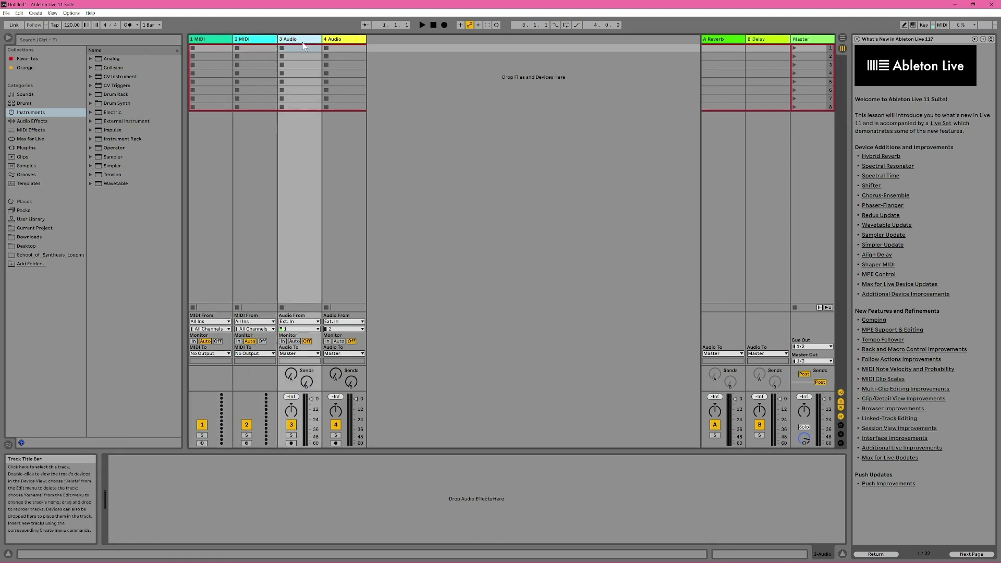
left_click(41, 138)
left_click(31, 130)
left_click(121, 59)
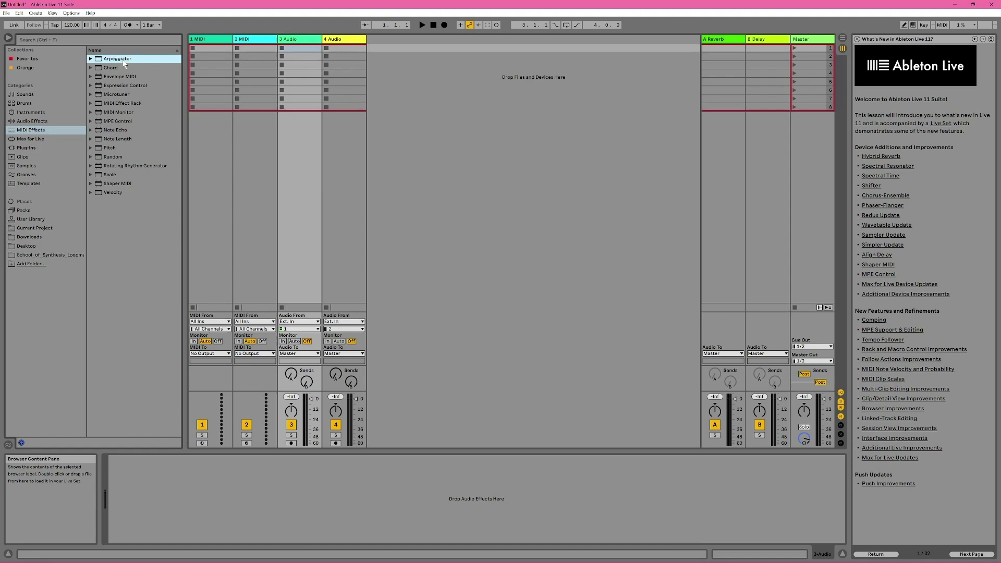
left_click(239, 39)
left_click_drag(239, 40, 239, 40)
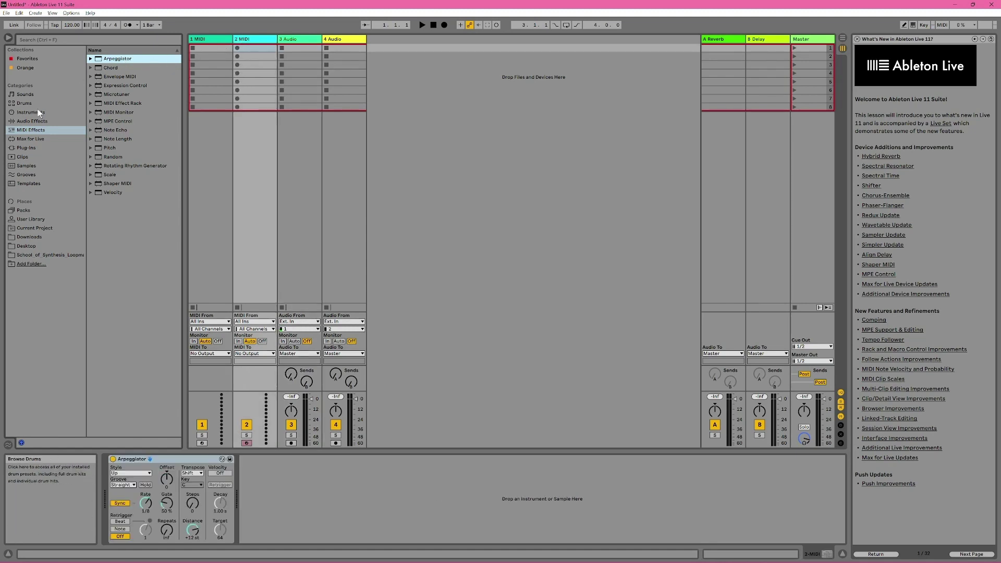
Add the Analog synth after the Arpeggiator and create an empty MIDI clip on track 2.
left_click(37, 111)
left_click(112, 60)
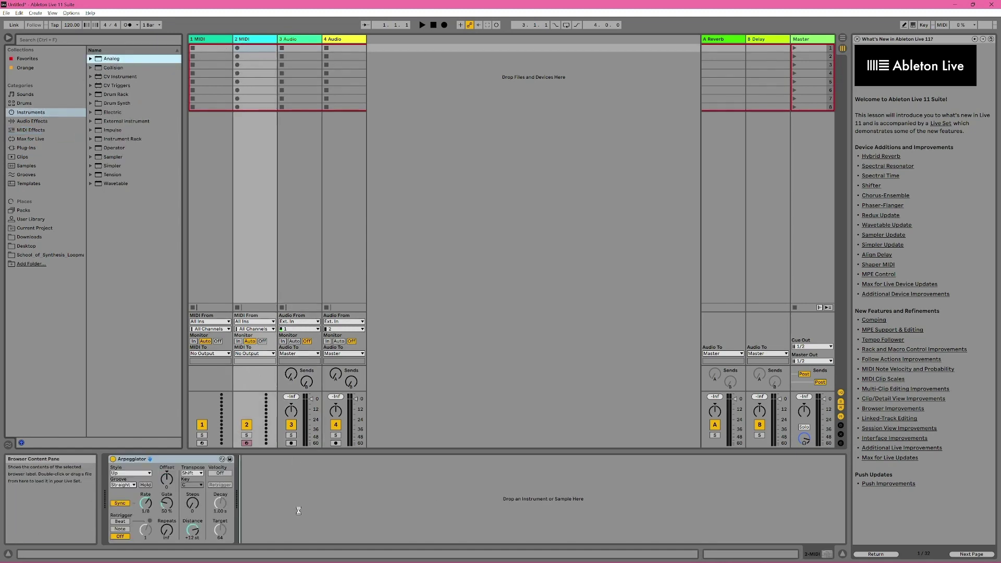
left_click_drag(297, 509, 298, 509)
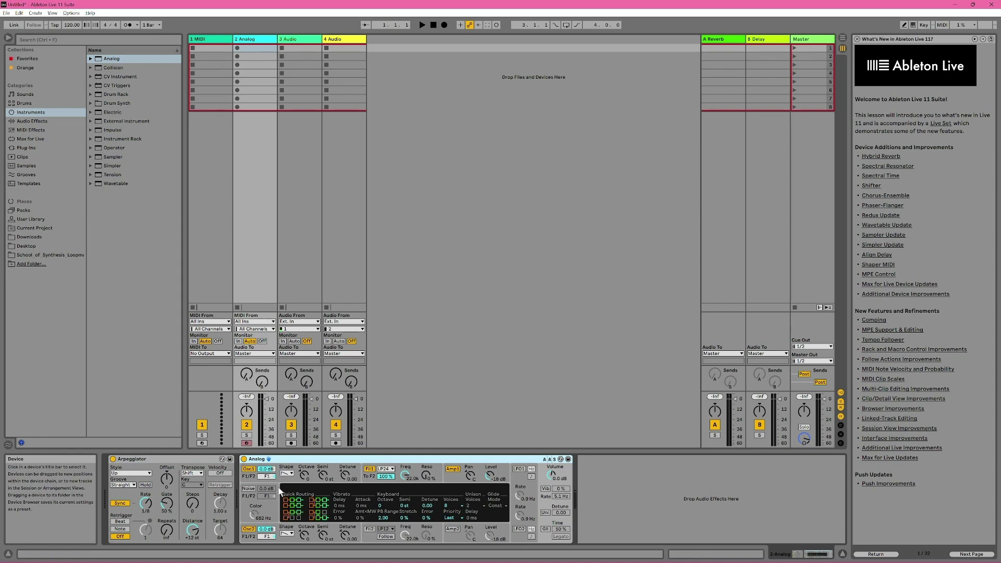
double_click(258, 48)
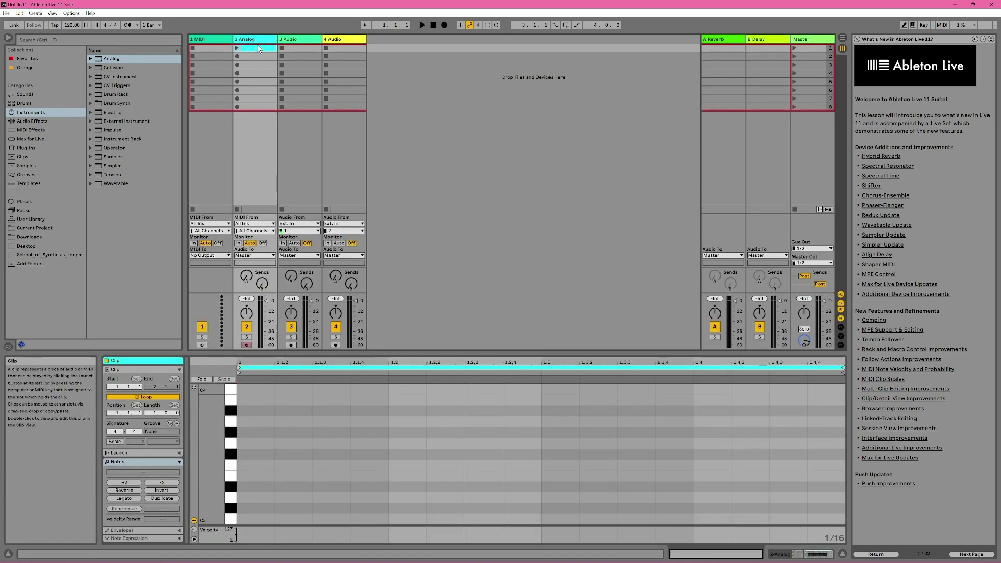
Add Drum Buss from Drive & Color to the 3 Audio track.
left_click(48, 120)
left_click(91, 68)
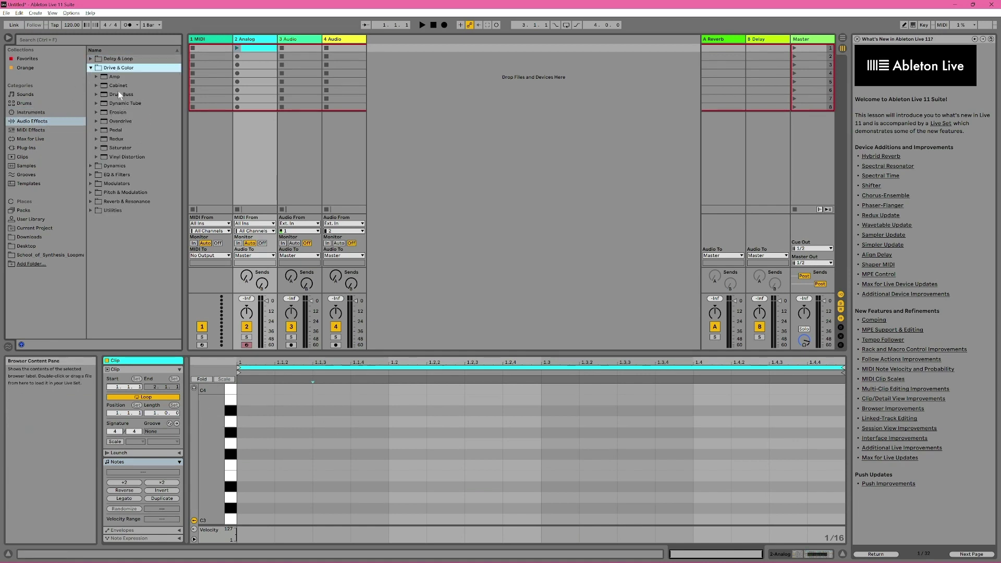
left_click_drag(119, 94, 296, 42)
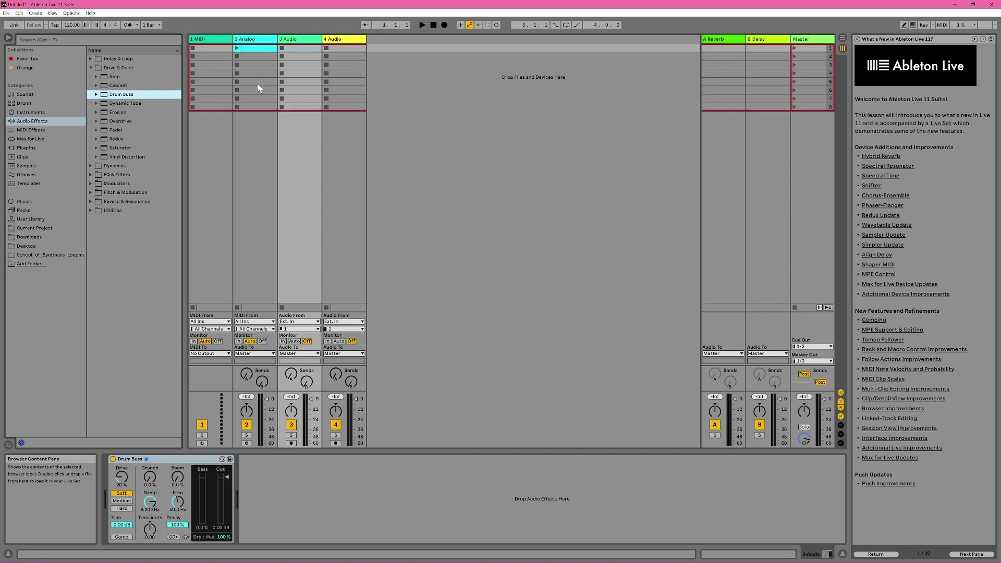
Search Samples for 'drum' and drop the 80s Drum Machine Wingman 120 bpm loop into 3 Audio's first slot.
left_click(43, 165)
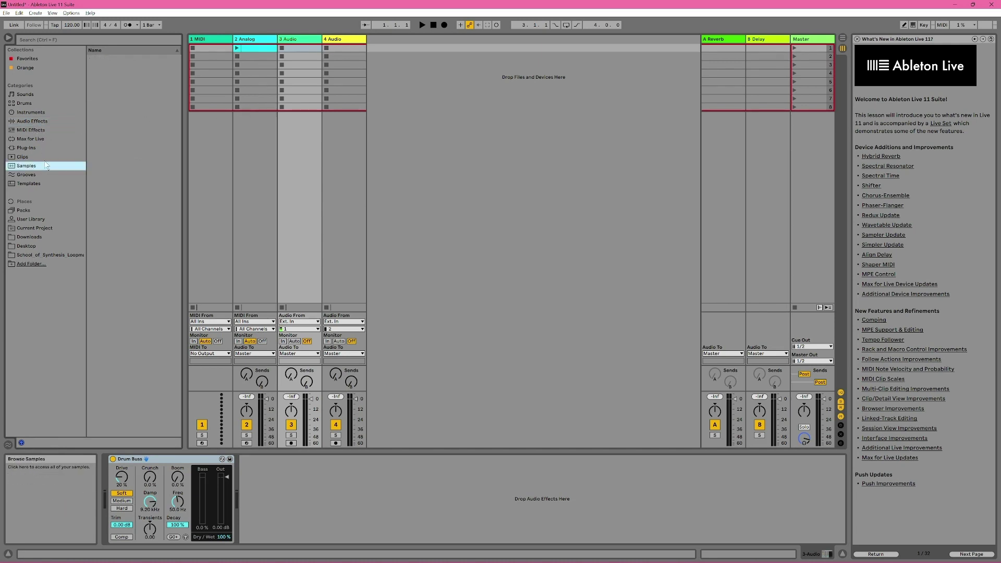
key("ctrl+f")
type("drum")
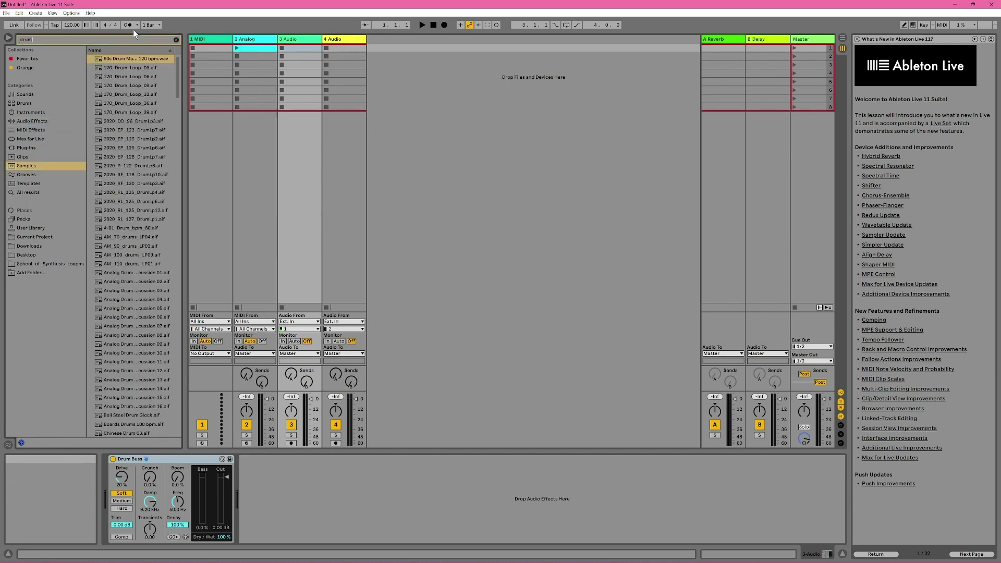
left_click_drag(130, 59, 286, 49)
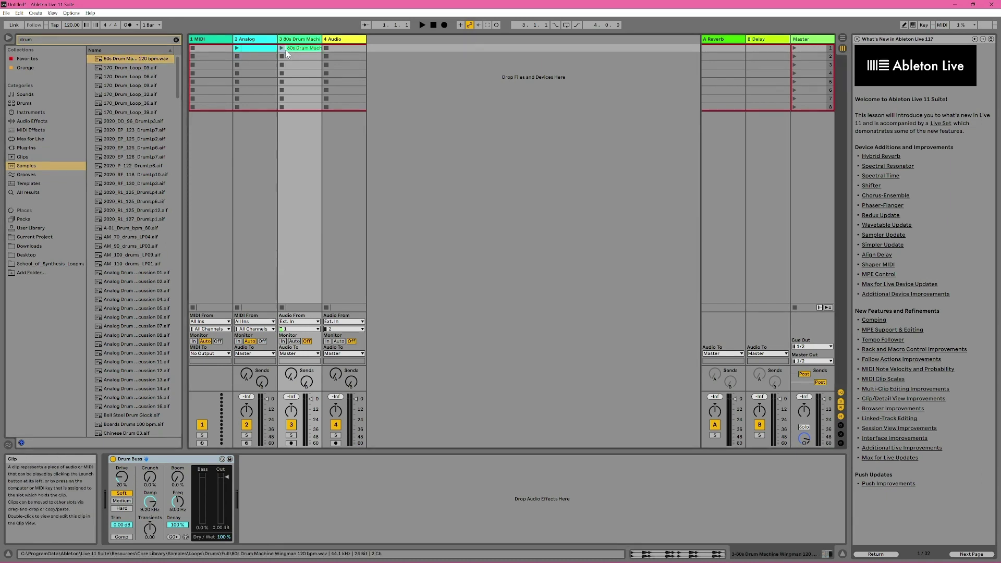
In Draw Mode, draw E3, F3, F#3, A3, G#3, F3, E3 into track 2's Analog clip.
double_click(267, 47)
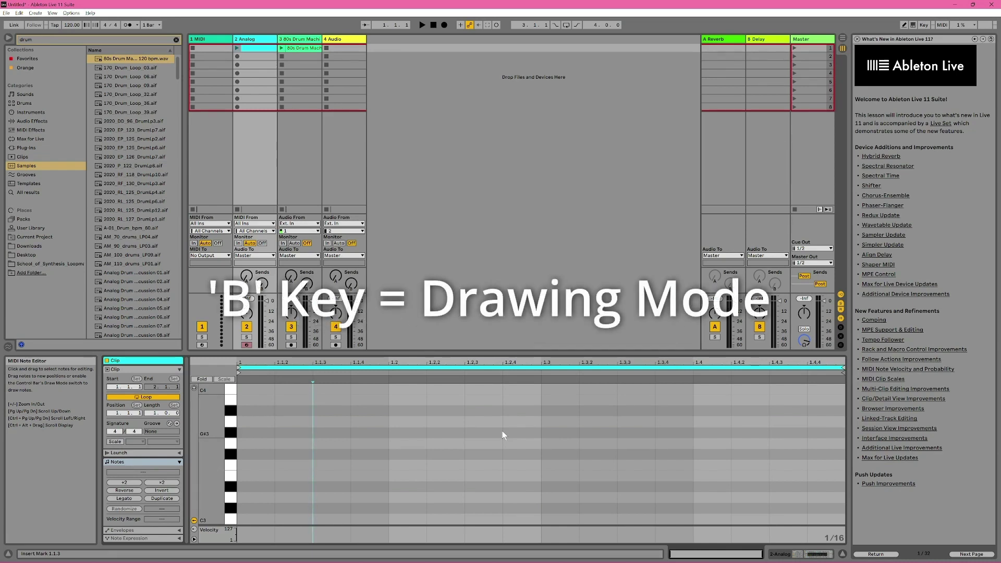
key("b")
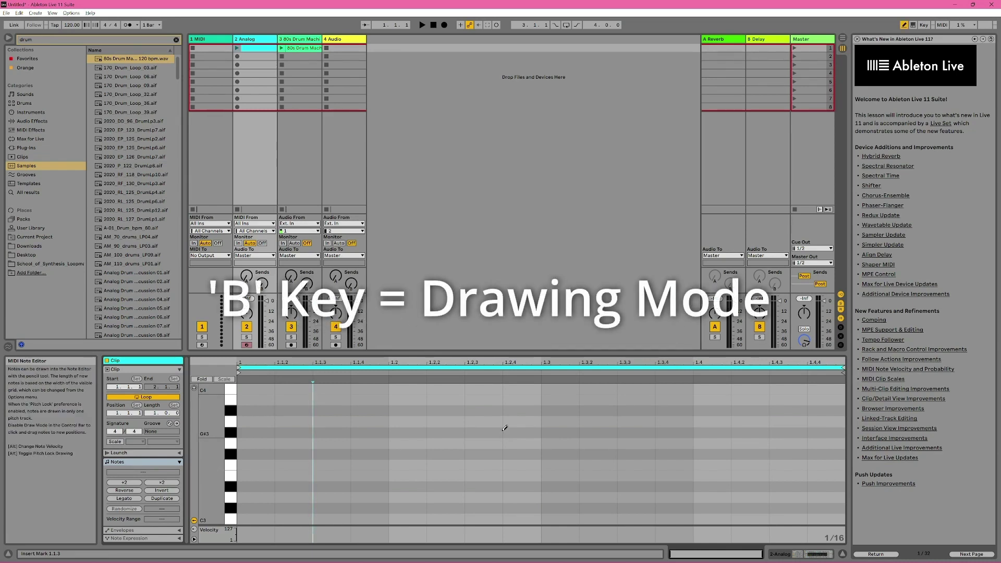
left_click(246, 475)
left_click(287, 464)
left_click(326, 455)
left_click(362, 422)
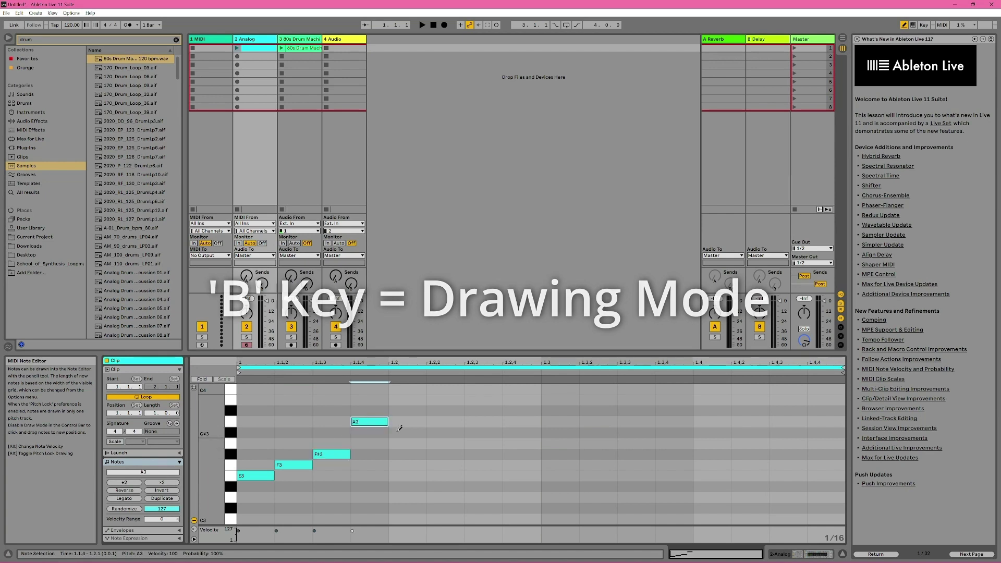
left_click(400, 432)
left_click(436, 465)
left_click(472, 476)
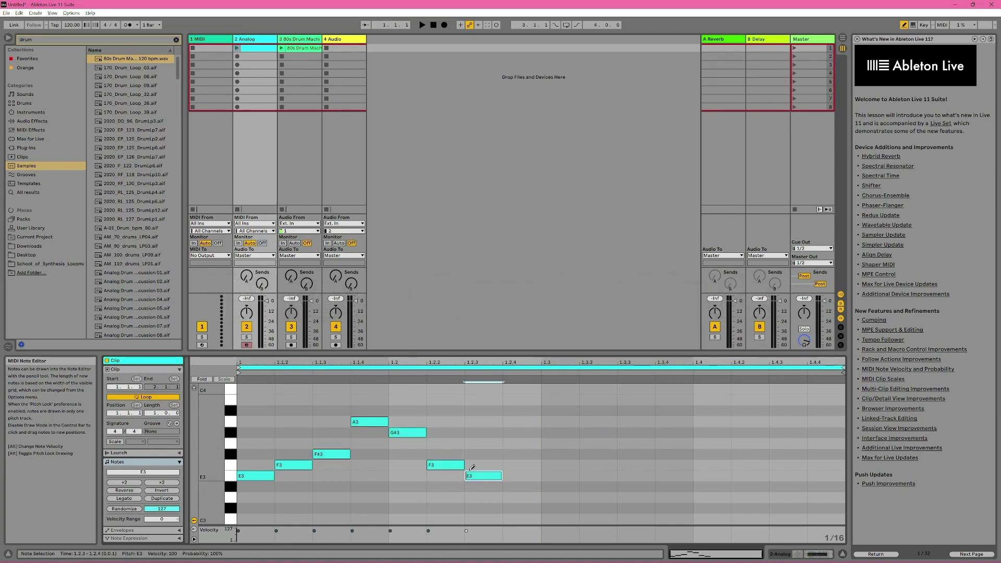
key("b")
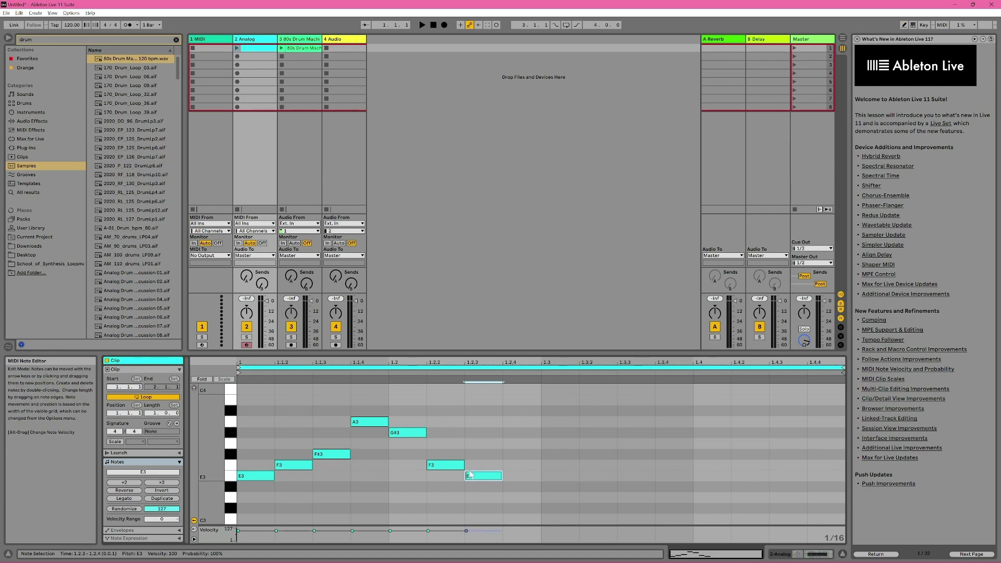
Select the 80s Drum Machine Wingman clip on track 3 to show its 120 BPM waveform.
left_click(300, 49)
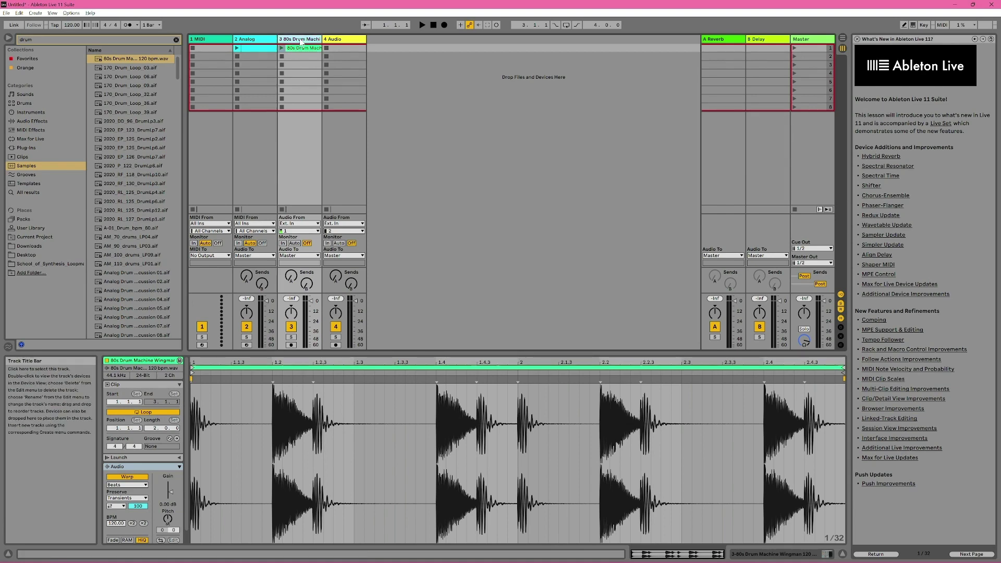
Raise the drum track's Drum Buss Drive to 23%, then select the Analog track.
double_click(297, 39)
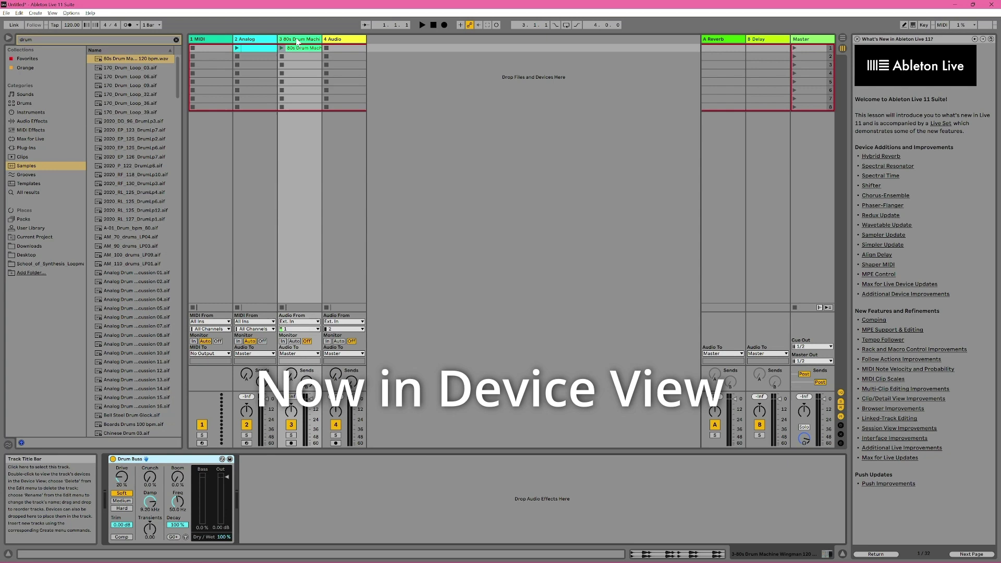
left_click_drag(122, 477, 121, 470)
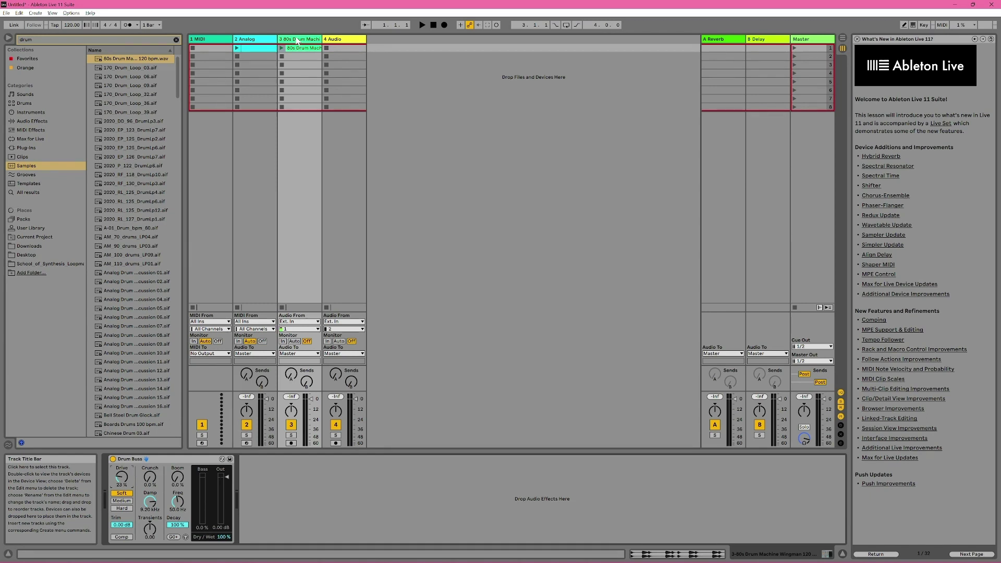
left_click(254, 40)
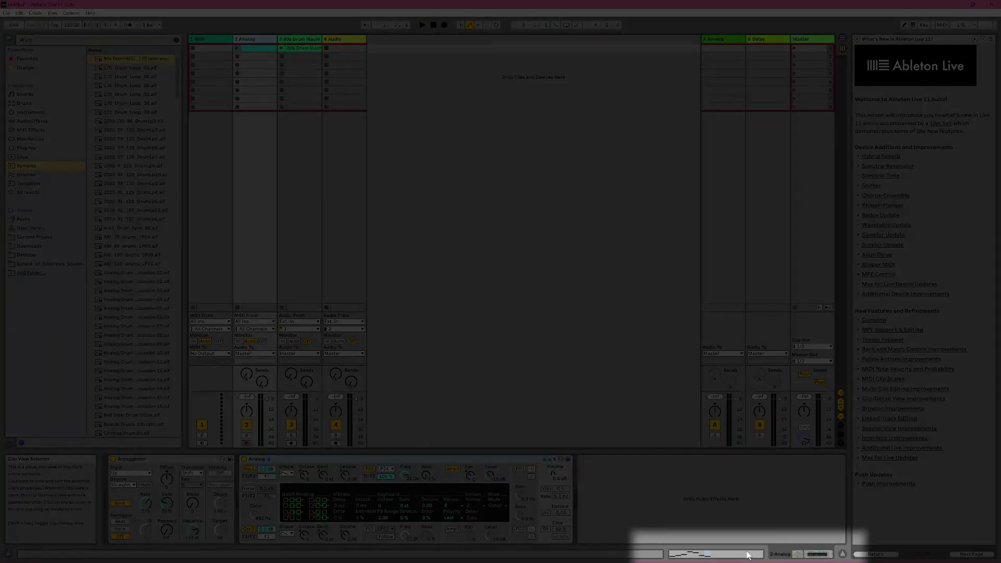
Toggle the Analog track between clip notes and its Arpeggiator/Analog devices, briefly checking Arrangement View.
left_click(747, 552)
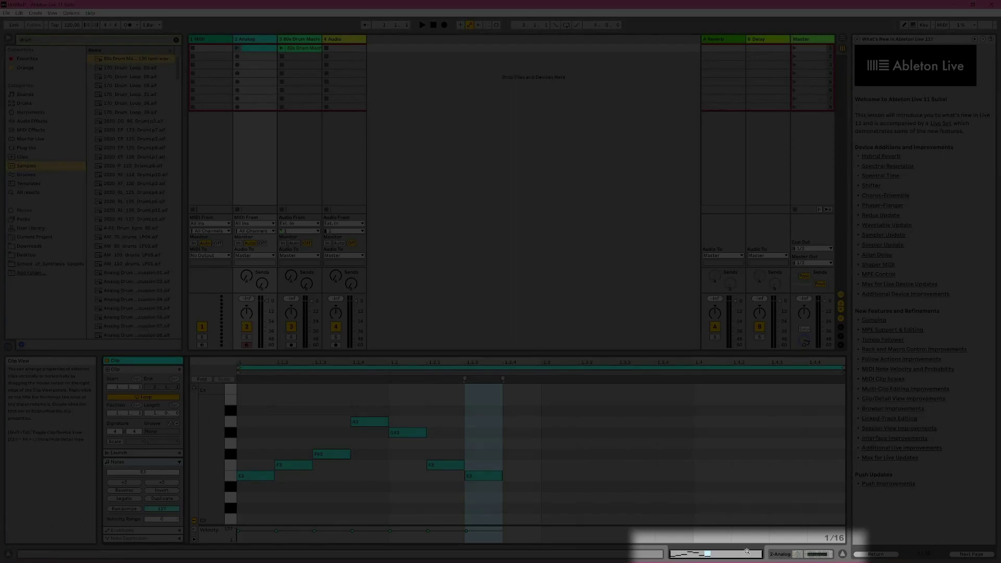
left_click(790, 557)
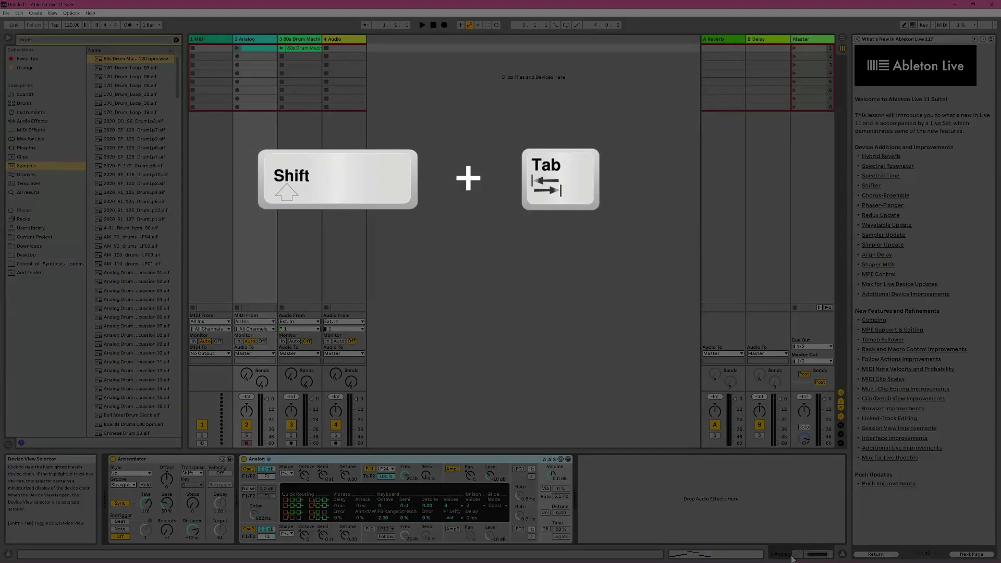
key("shift+Tab")
key("shift+Tab")
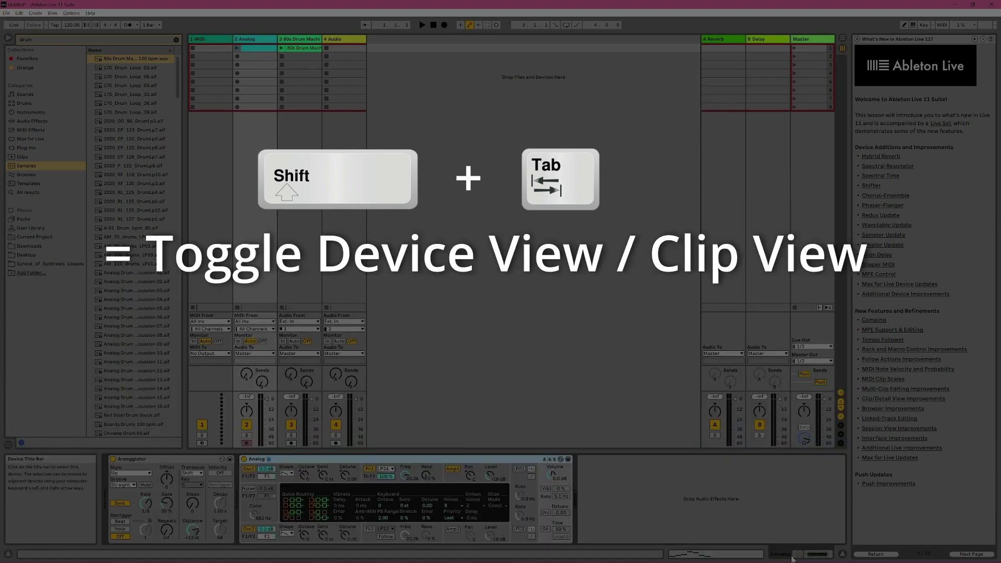
key("shift+Tab")
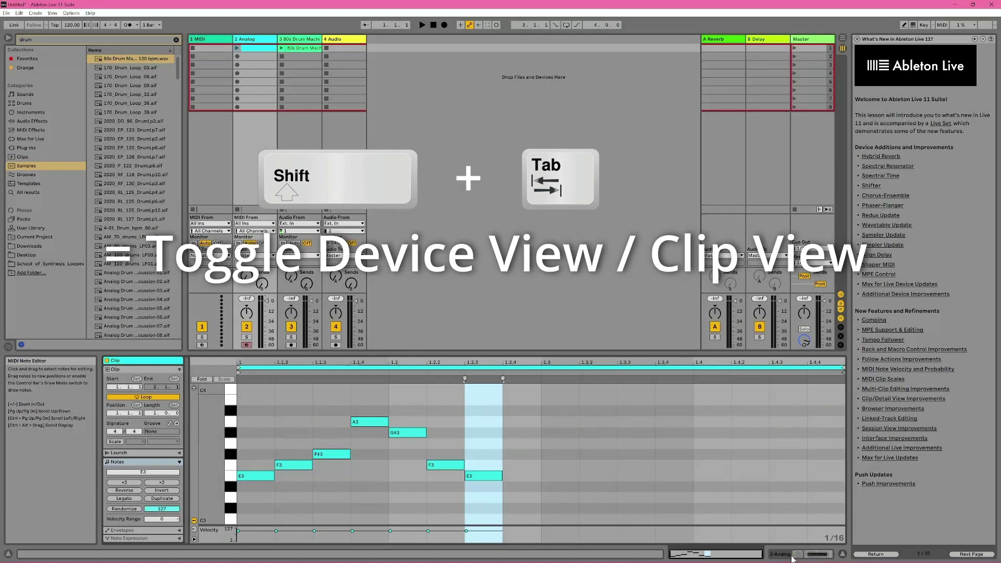
key("shift+Tab")
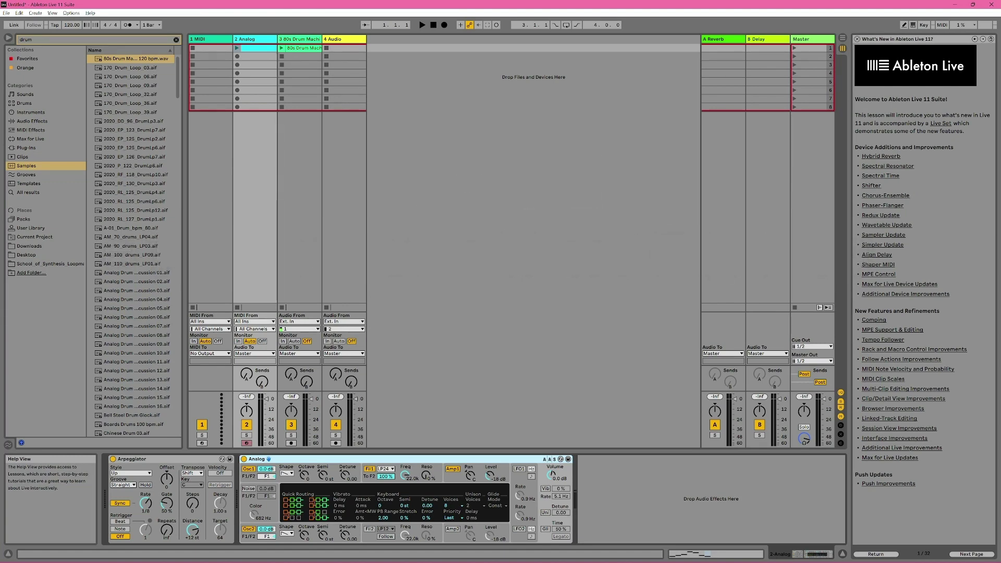
key("Tab")
key("Tab")
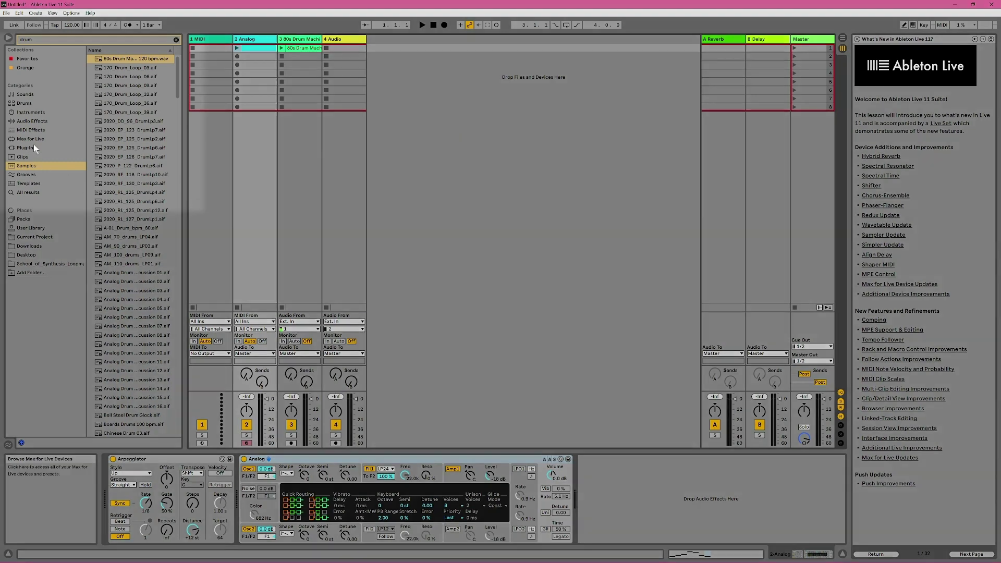
Show the Plug-Ins category with its VST and VST3 folders in the browser.
left_click(35, 148)
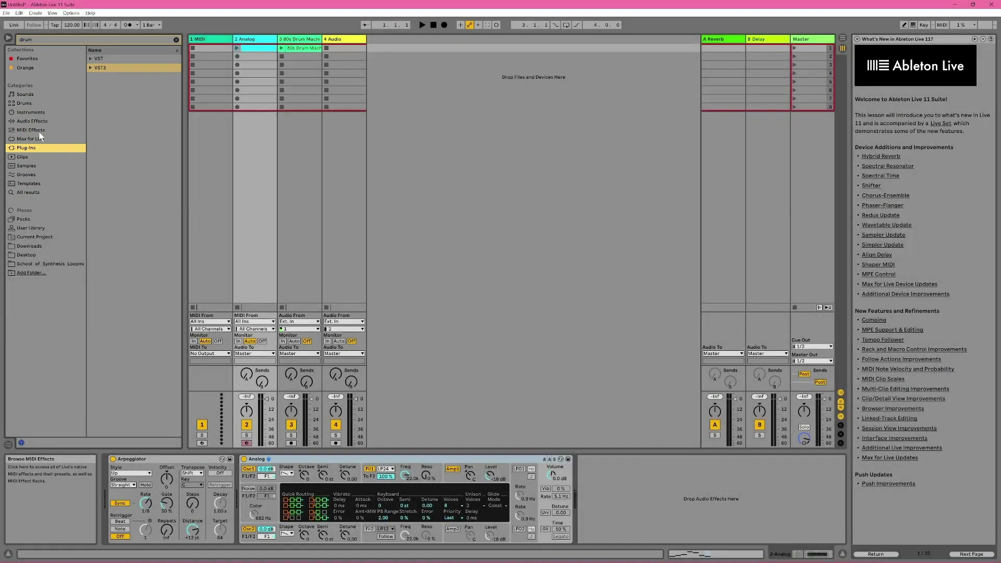
List the built-in Instruments and select Wavetable, then Simpler.
left_click(45, 113)
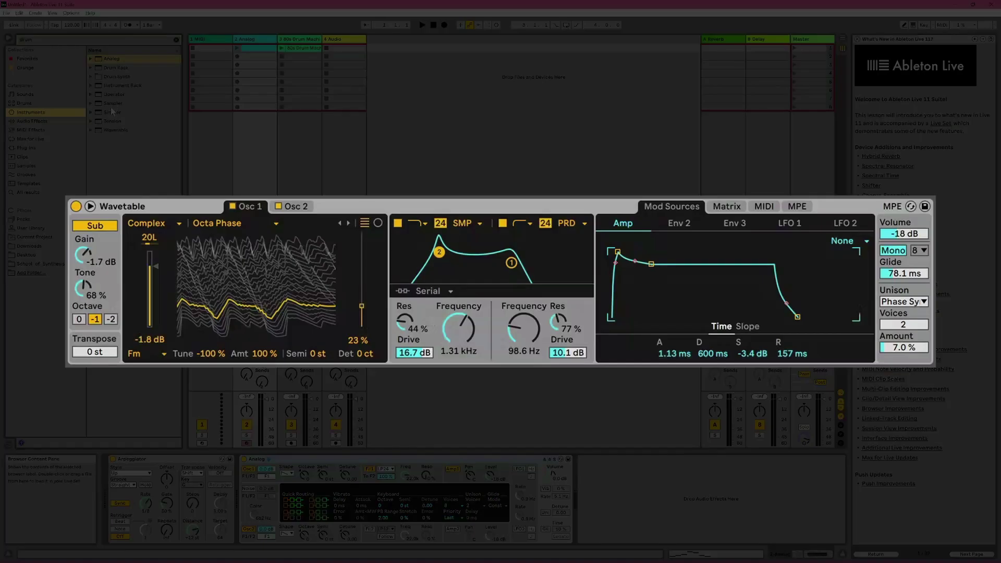
left_click(114, 130)
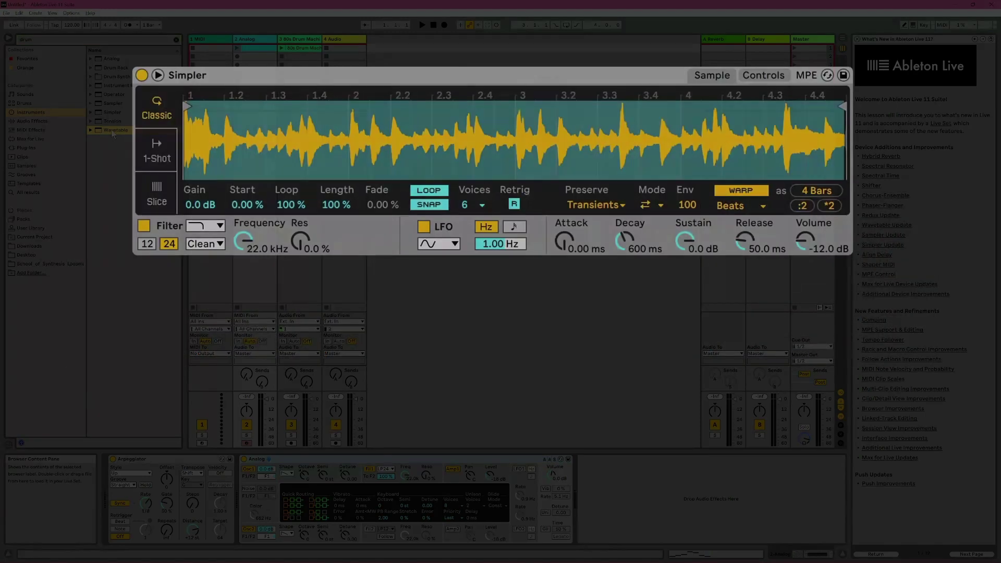
left_click(116, 112)
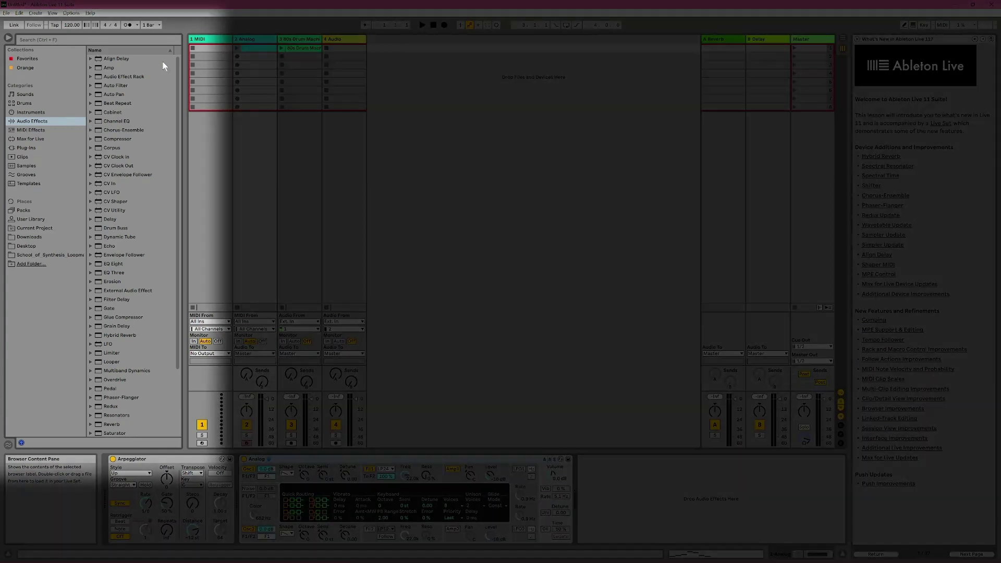
Group the audio effects into folders, open Drive & Color, then browse the Sounds category.
right_click(116, 97)
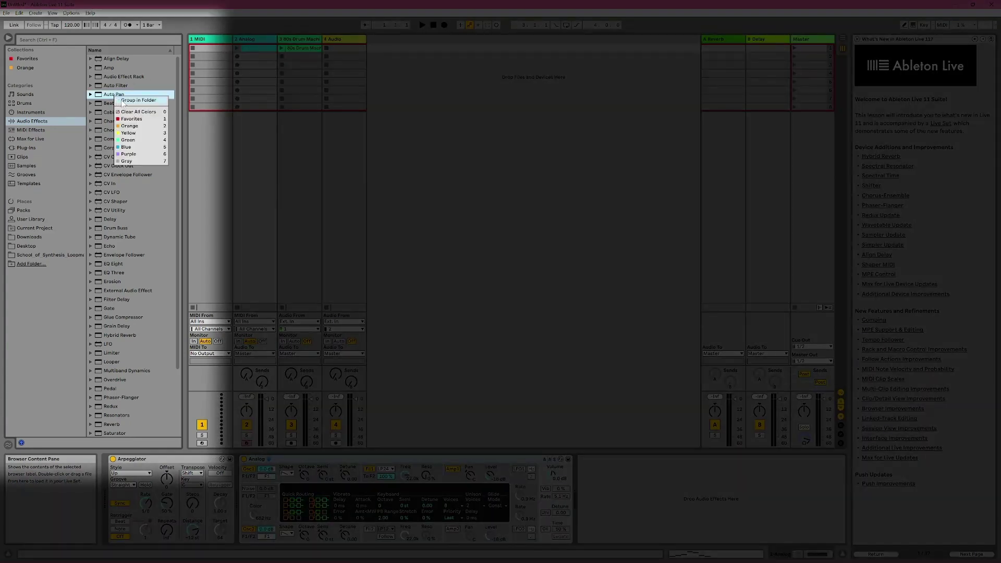
left_click(126, 100)
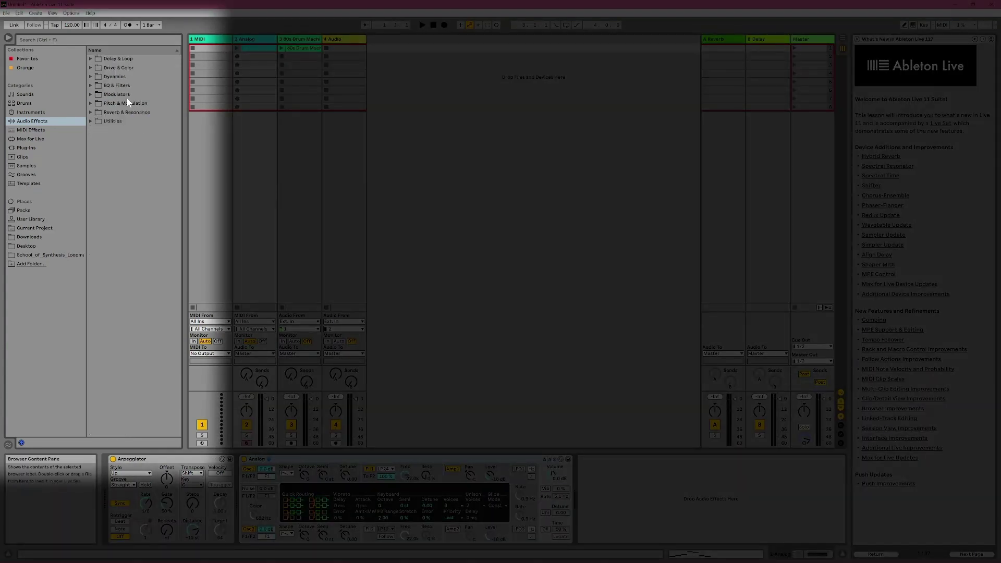
left_click(125, 70)
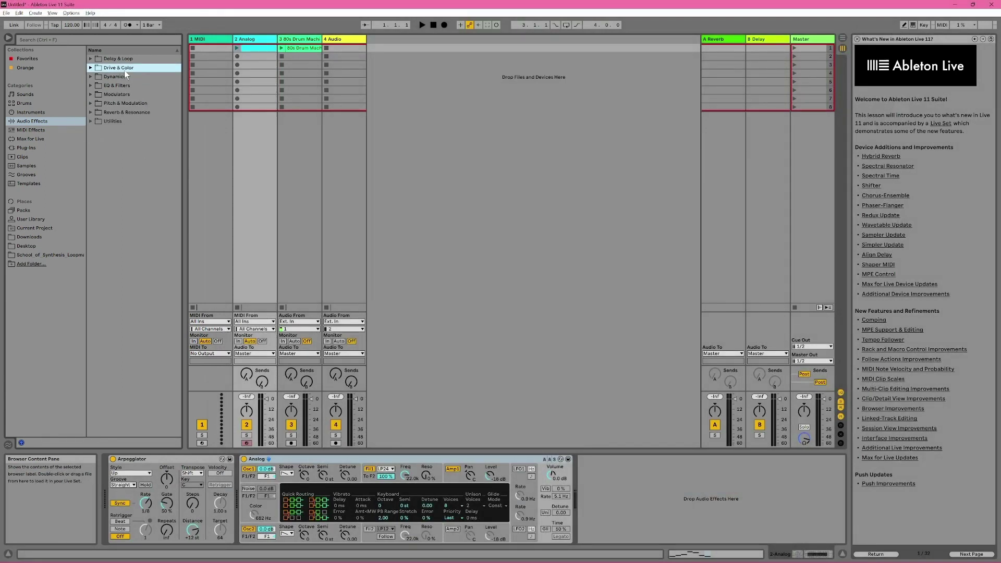
left_click(35, 96)
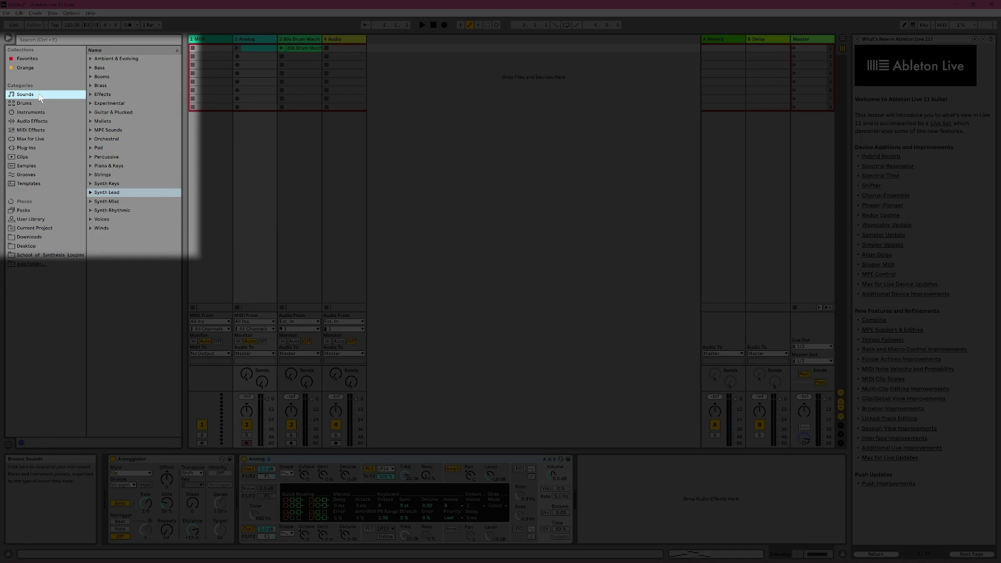
From Synth Lead, load 37th Street.adv onto track 1, then replace it with Agenda Lead.adv.
left_click(90, 193)
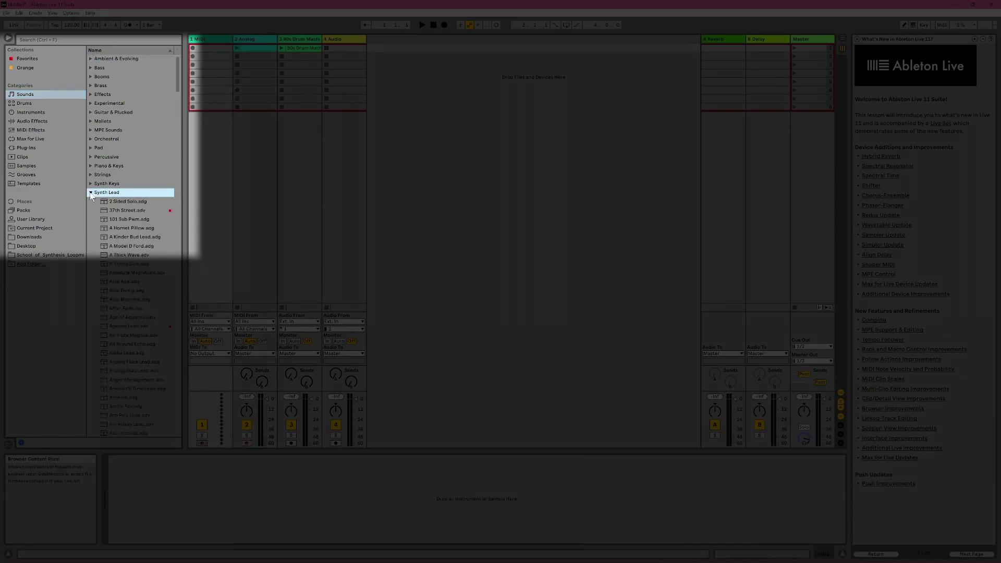
double_click(139, 211)
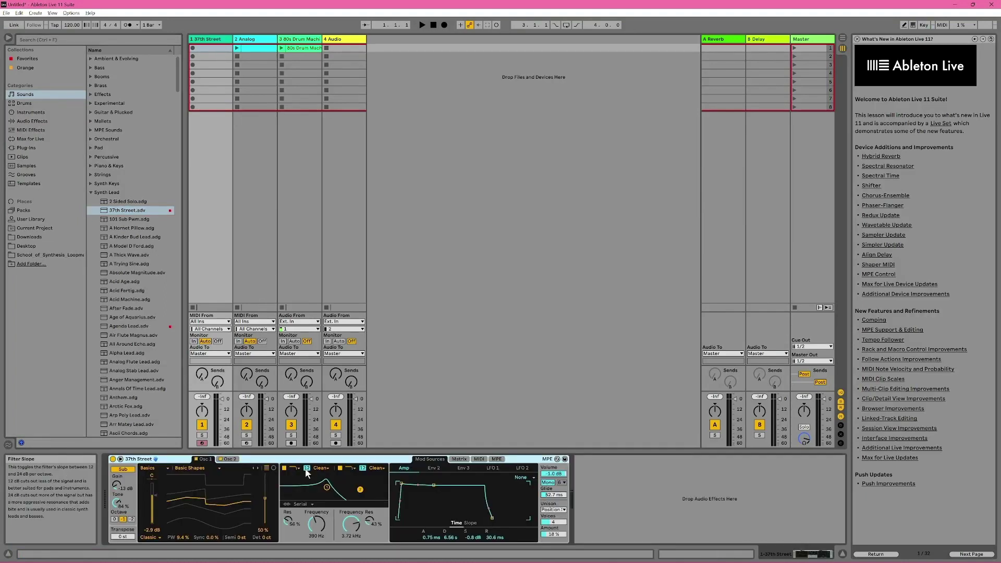
double_click(133, 327)
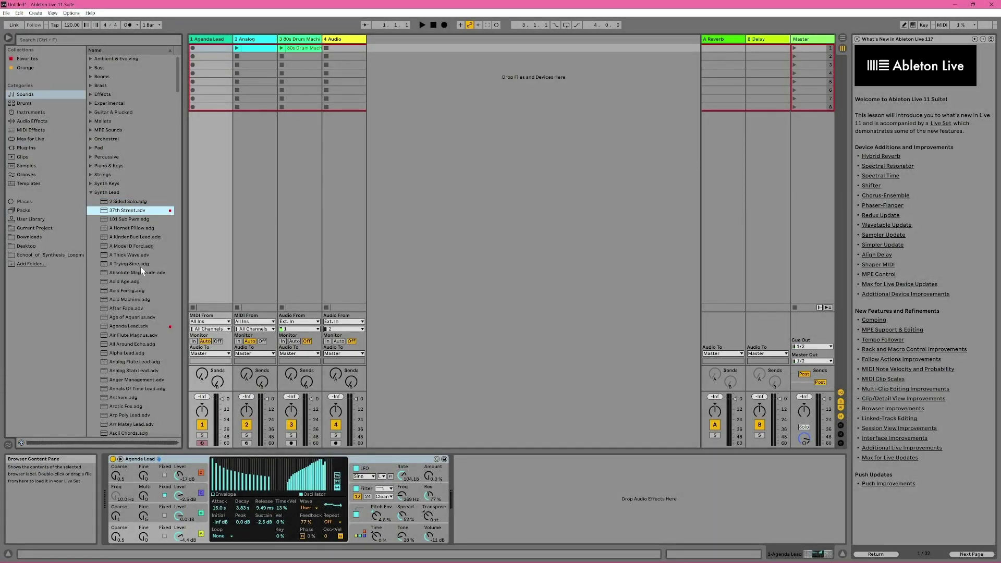
Audition the next synth-lead presets, including A Kinder Bud Lead, then browse Max for Live.
key("Down")
key("Down")
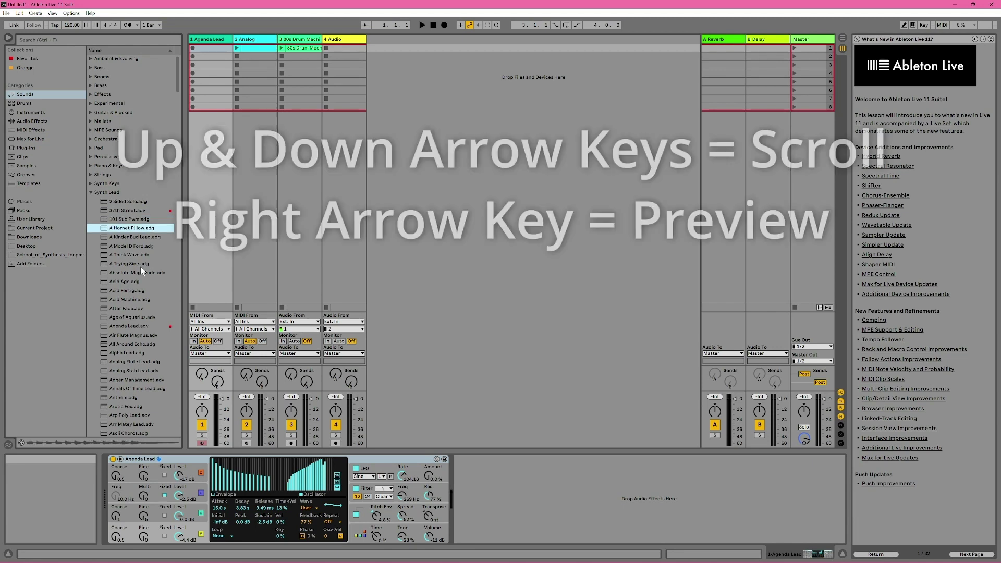
key("Down")
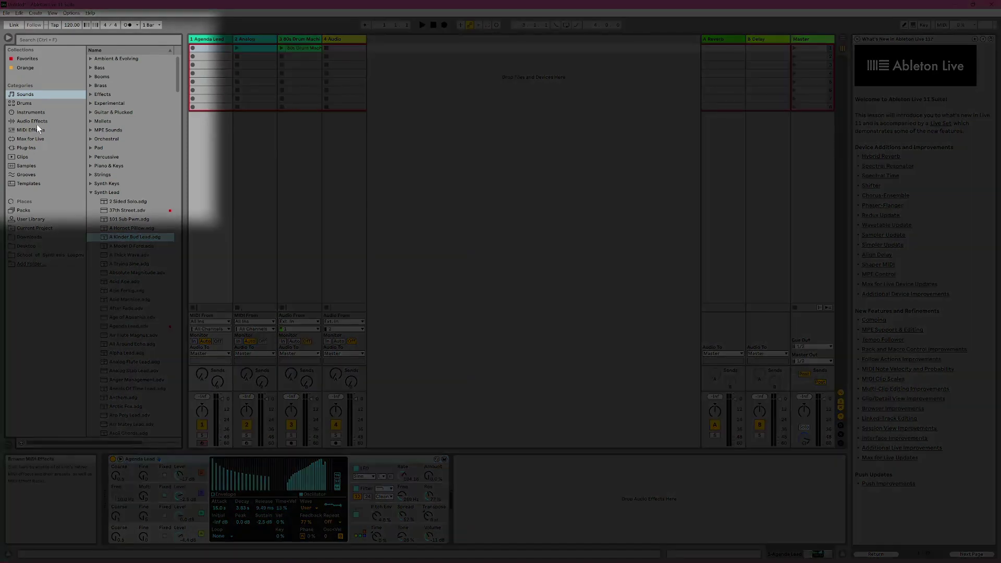
left_click(36, 139)
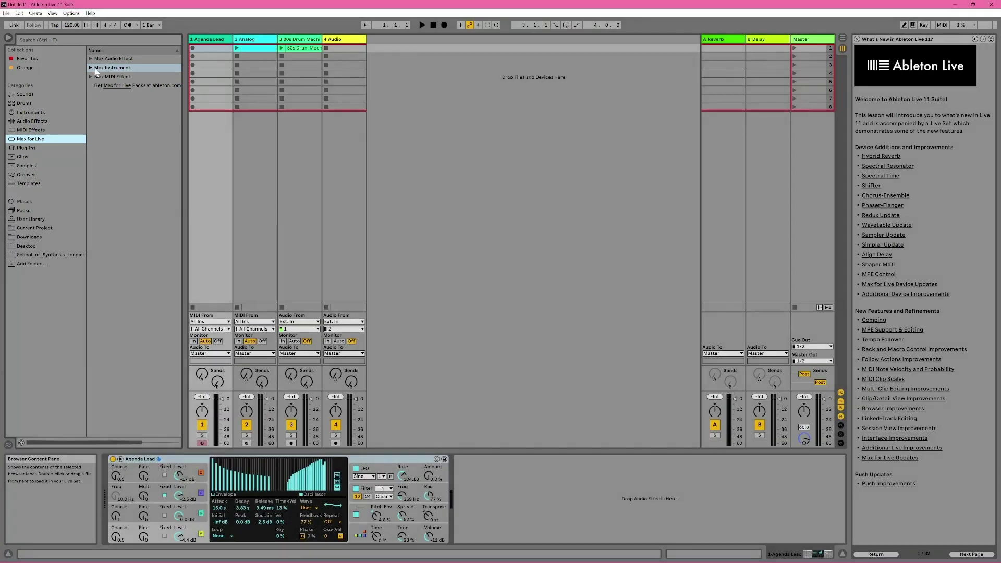
Add the Max Instrument device on a new MIDI track, then show the Live 11 lessons list.
left_click(90, 68)
left_click(114, 77)
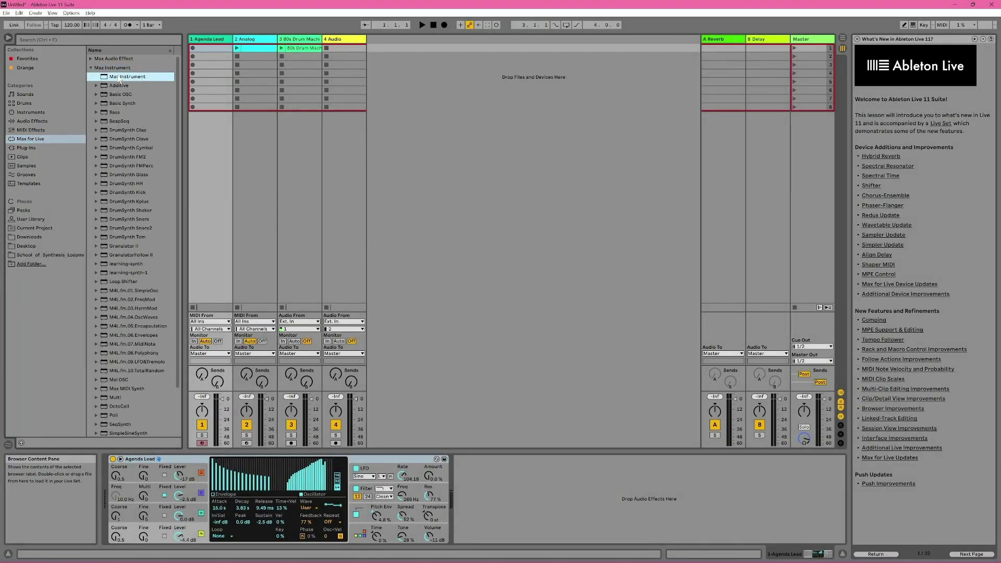
left_click_drag(127, 77, 421, 80)
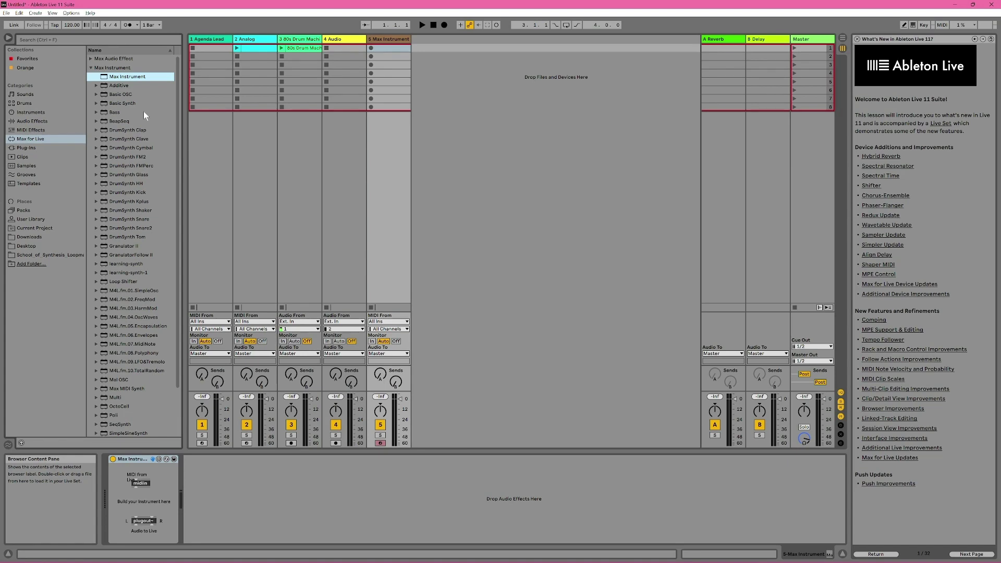
left_click(876, 554)
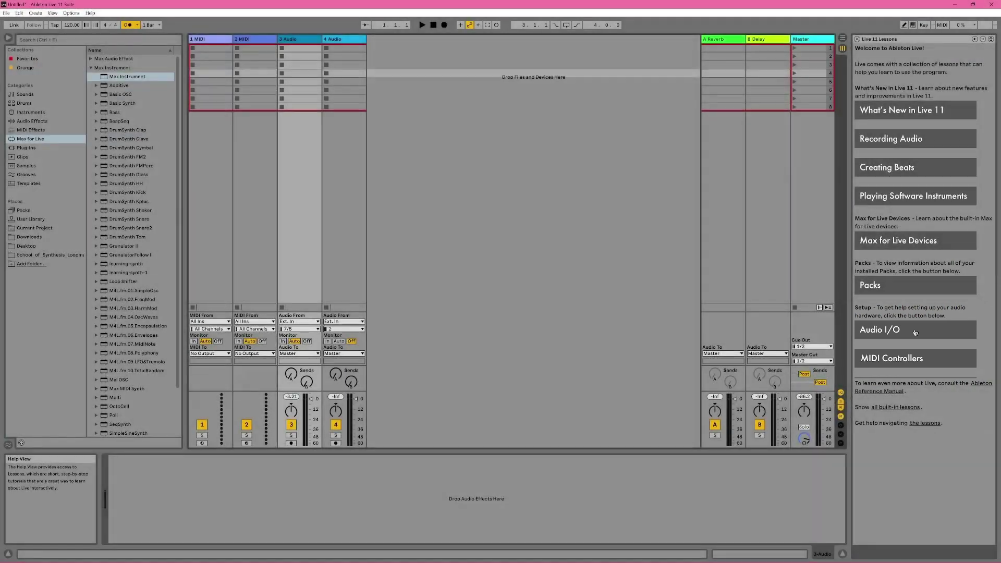
Open the Audio I/O lesson and advance to its 'Selecting the Driver Type' page.
left_click(915, 332)
left_click(971, 553)
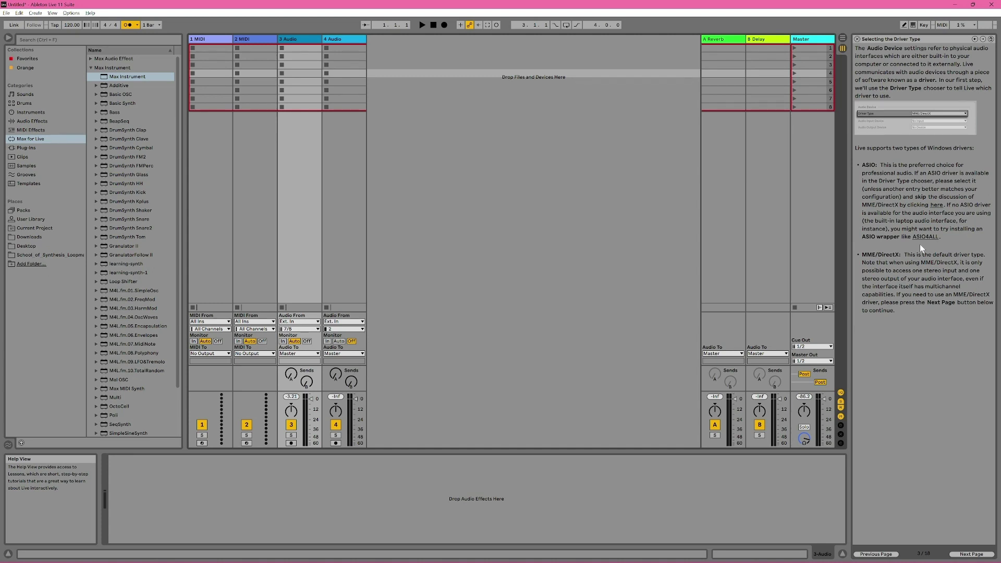
Check the Options menu, then switch on the Computer MIDI Keyboard with M and the control-bar button.
left_click(72, 13)
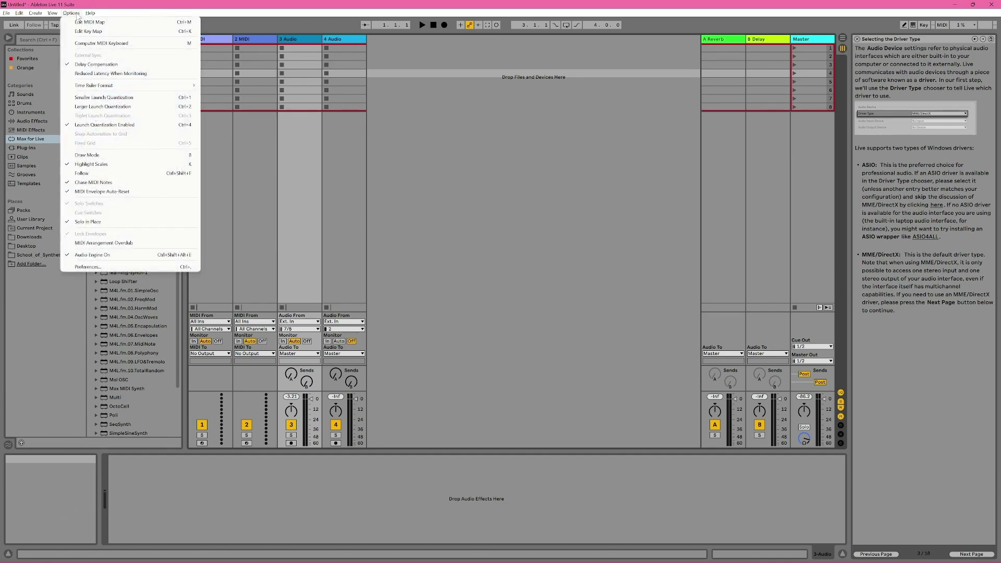
key("m")
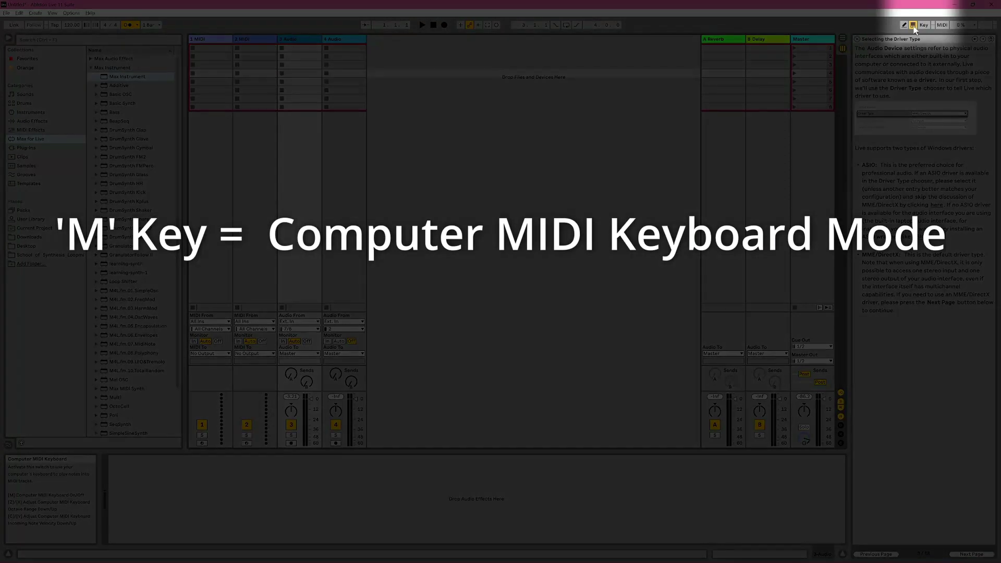
left_click(913, 26)
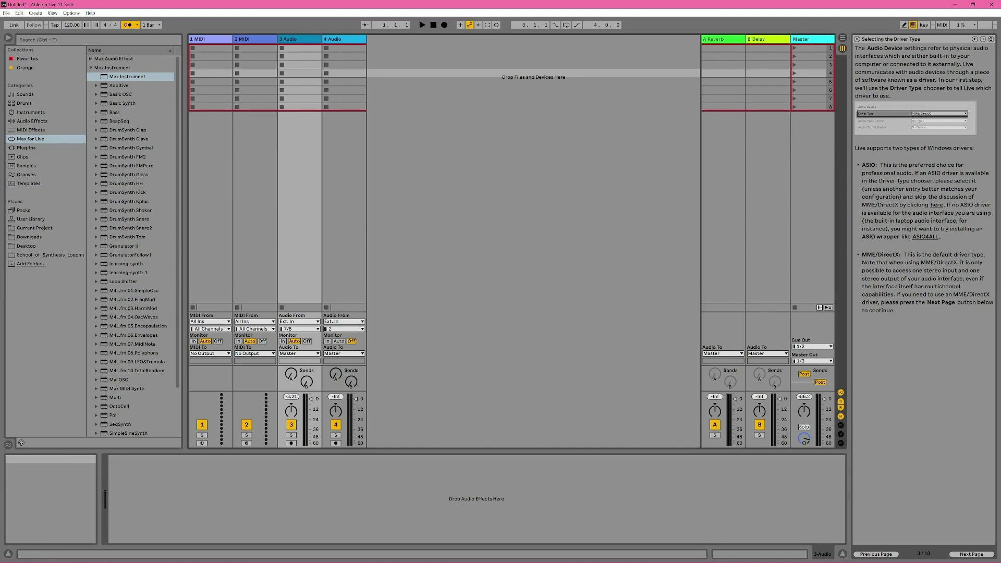
left_click(305, 330)
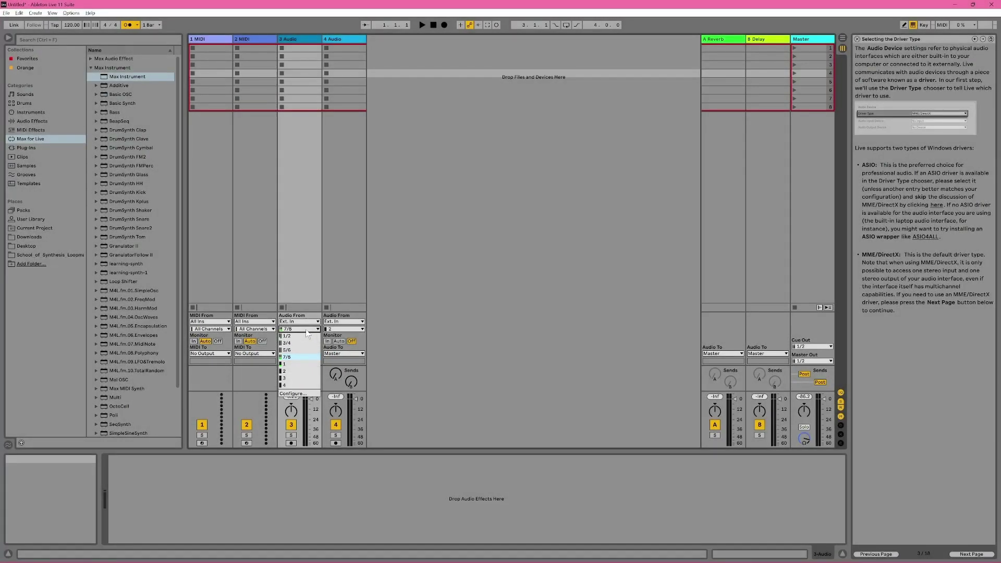
left_click(306, 331)
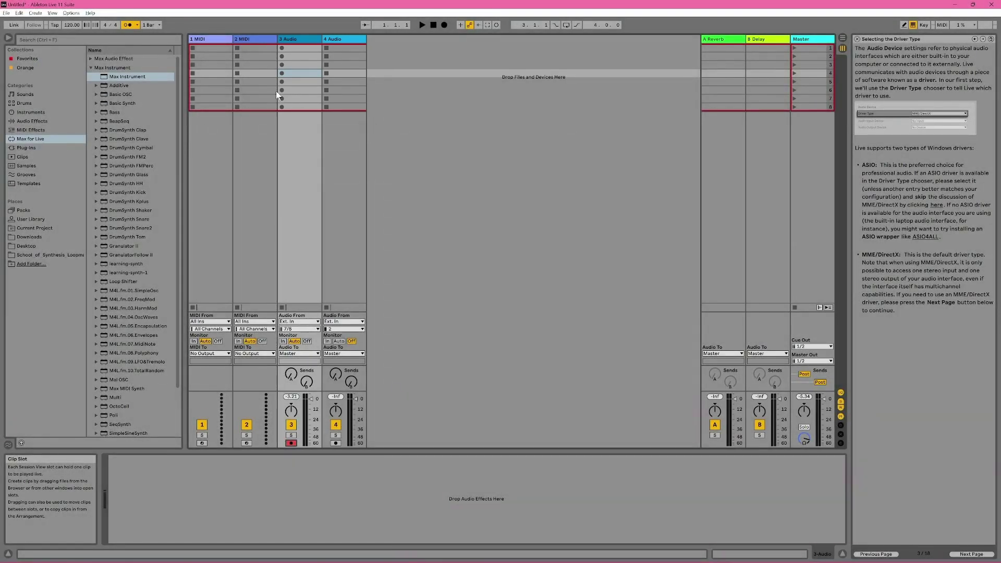
Record the 3-Audio 1 clip into track 3's first slot, then stop recording.
left_click(280, 48)
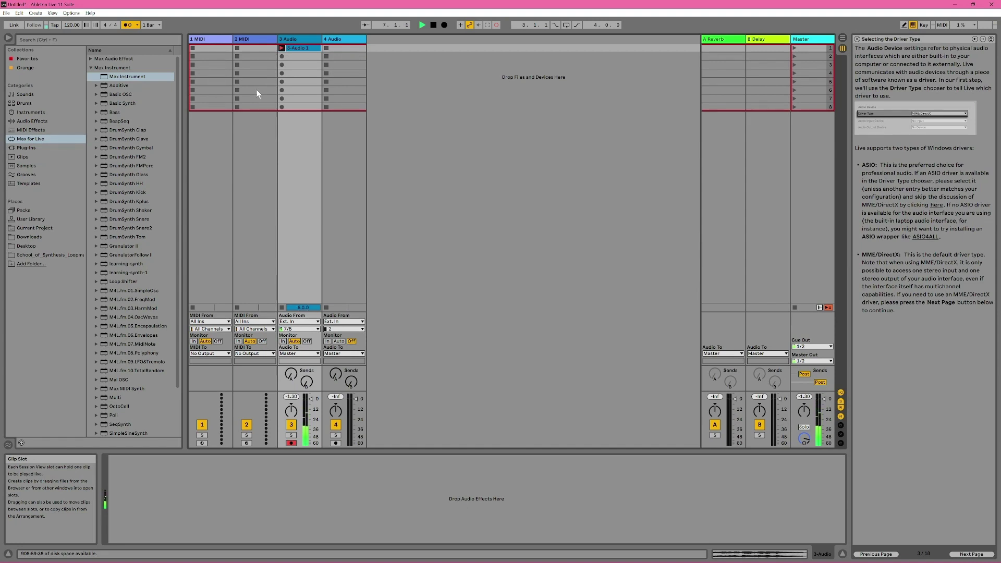
key("space")
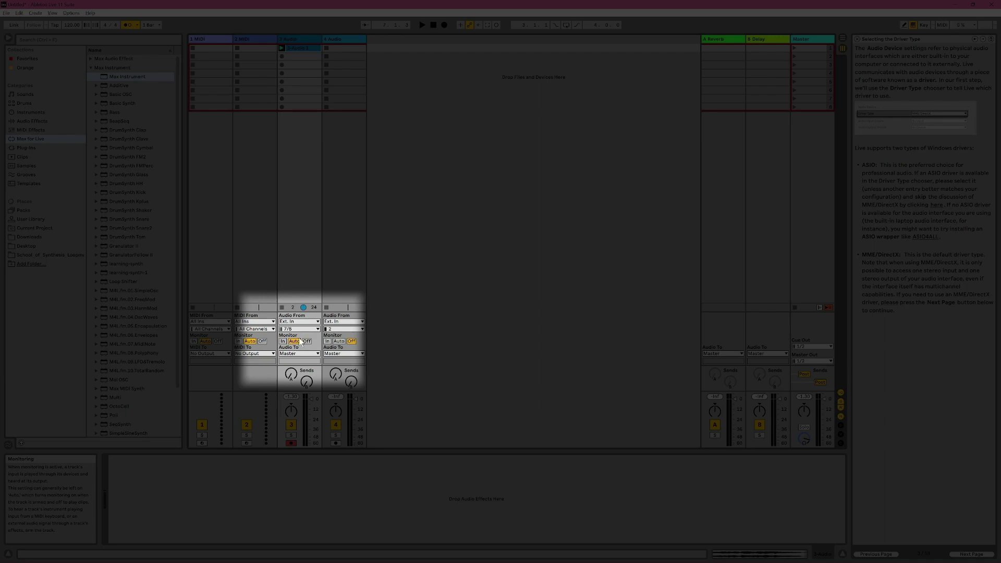
Set track 3's monitoring to Off, then play the set and view the 3-Audio 1 waveform.
left_click(307, 342)
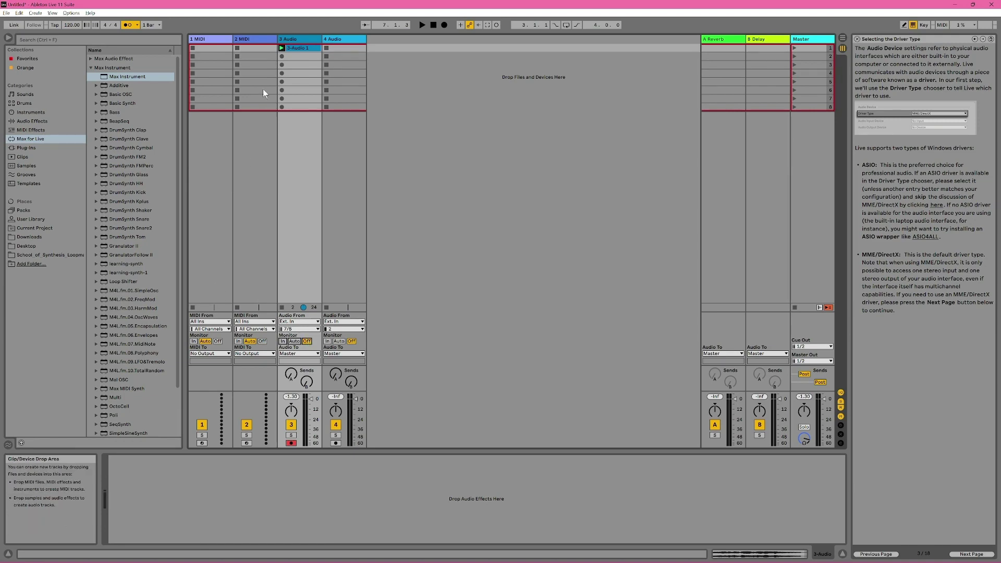
left_click(280, 48)
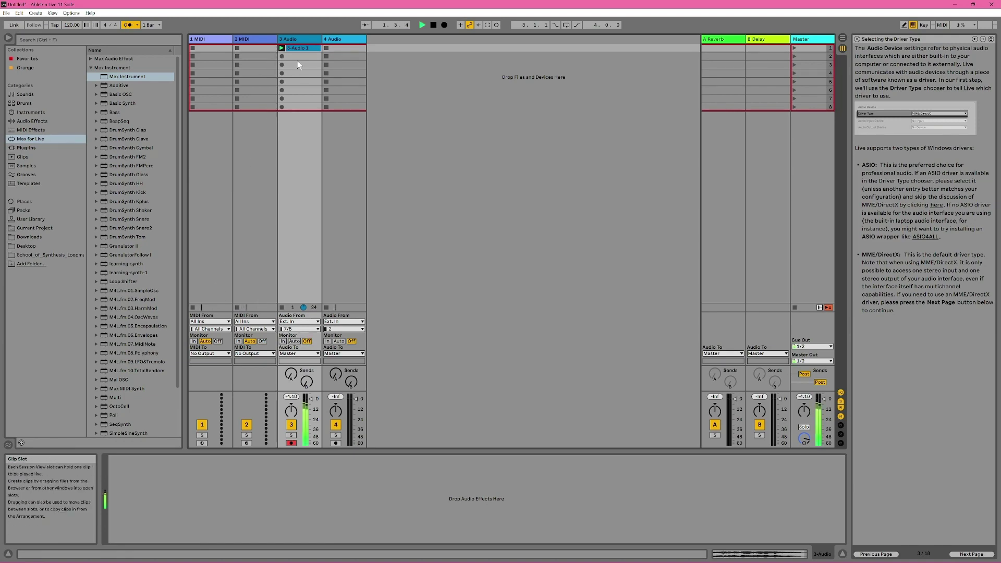
left_click(300, 49)
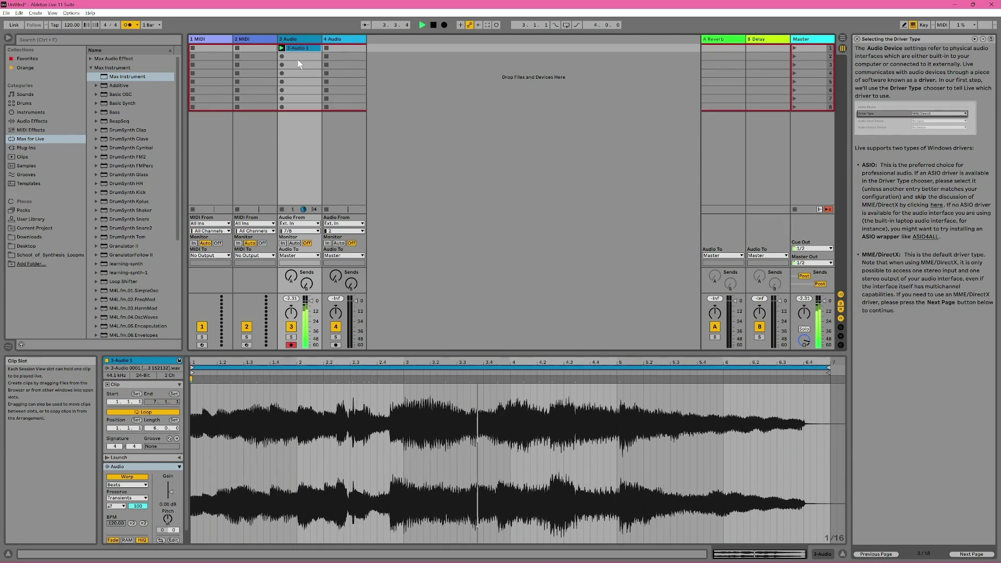
key("space")
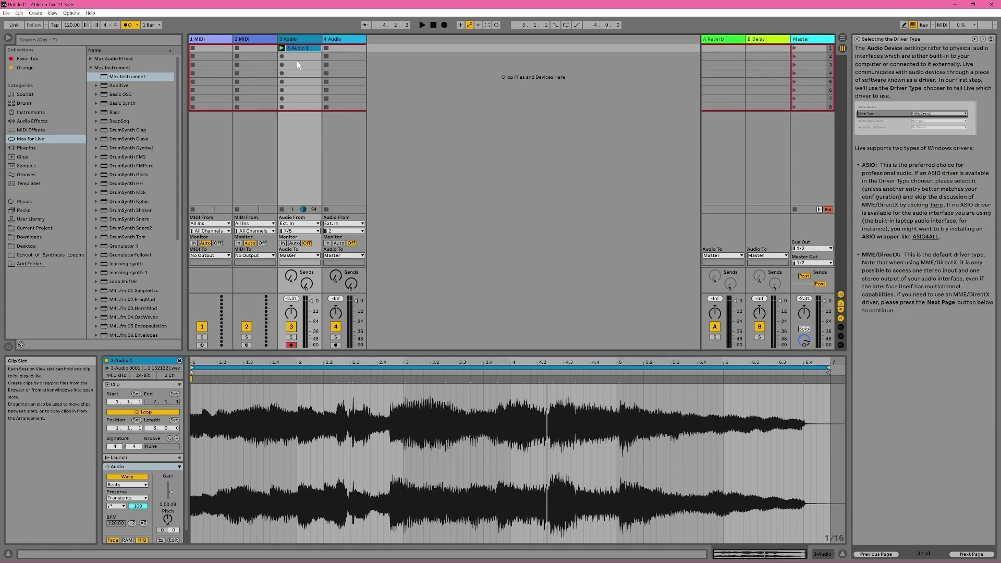
Record the 3-Audio 2 clip in track 3's second slot and play it back.
left_click(280, 57)
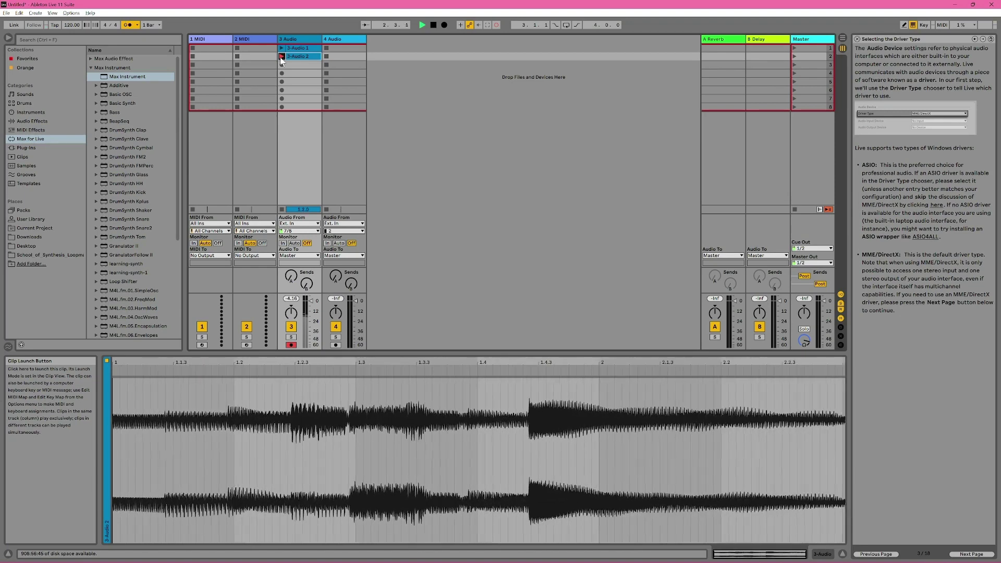
left_click(280, 56)
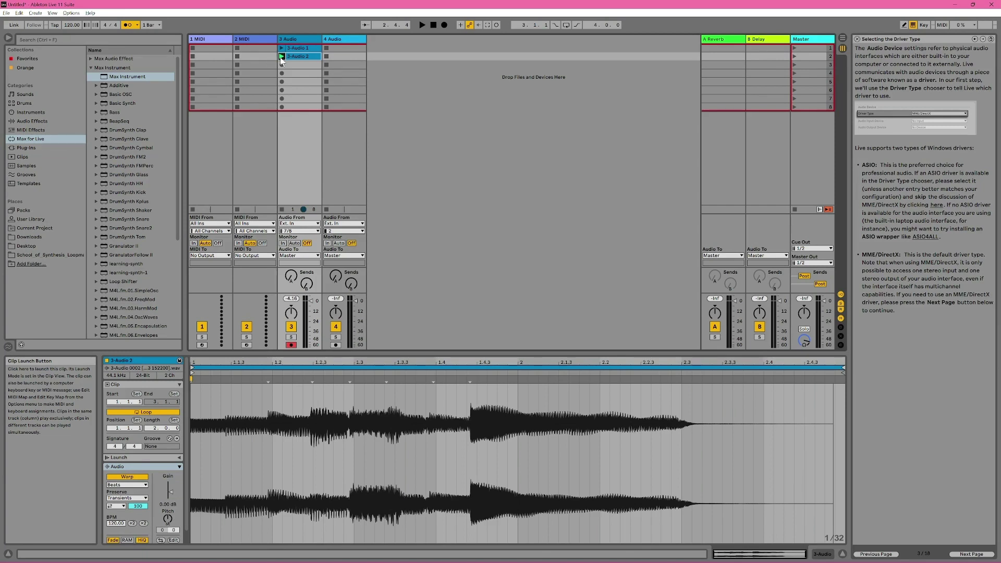
left_click(280, 56)
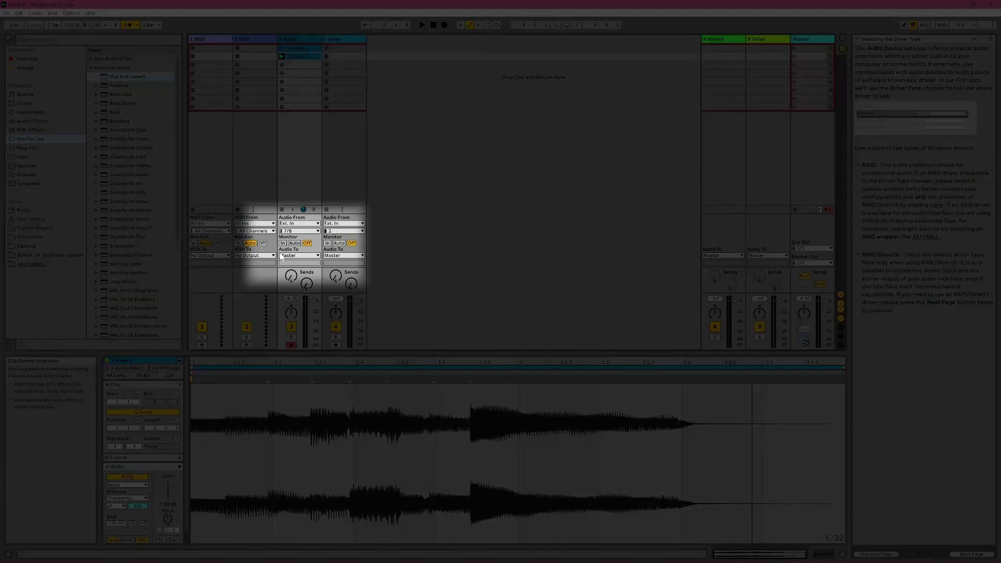
Switch track 3's monitoring to In, launch 3-Audio 1, then stop playback.
left_click(282, 243)
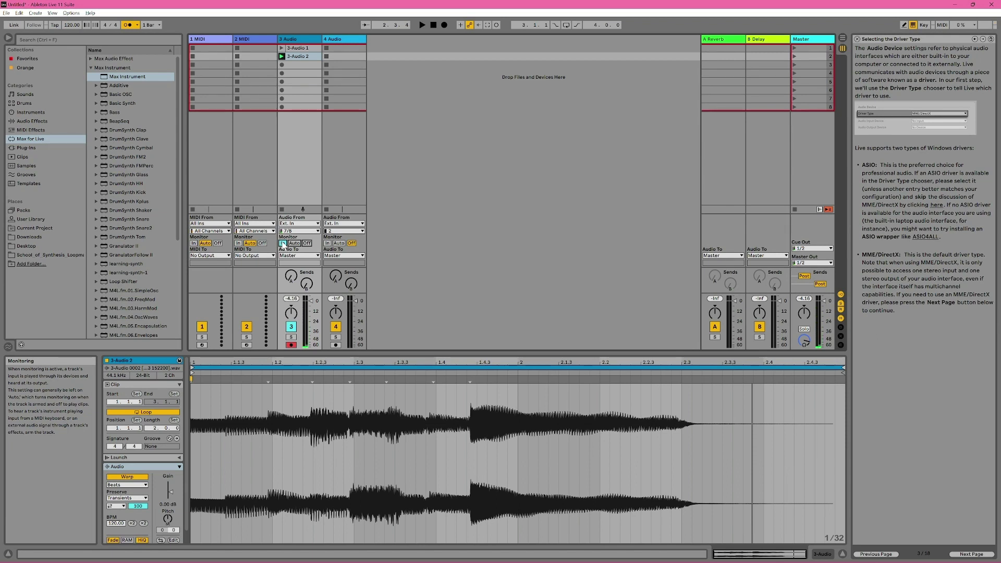
left_click(282, 57)
left_click(282, 47)
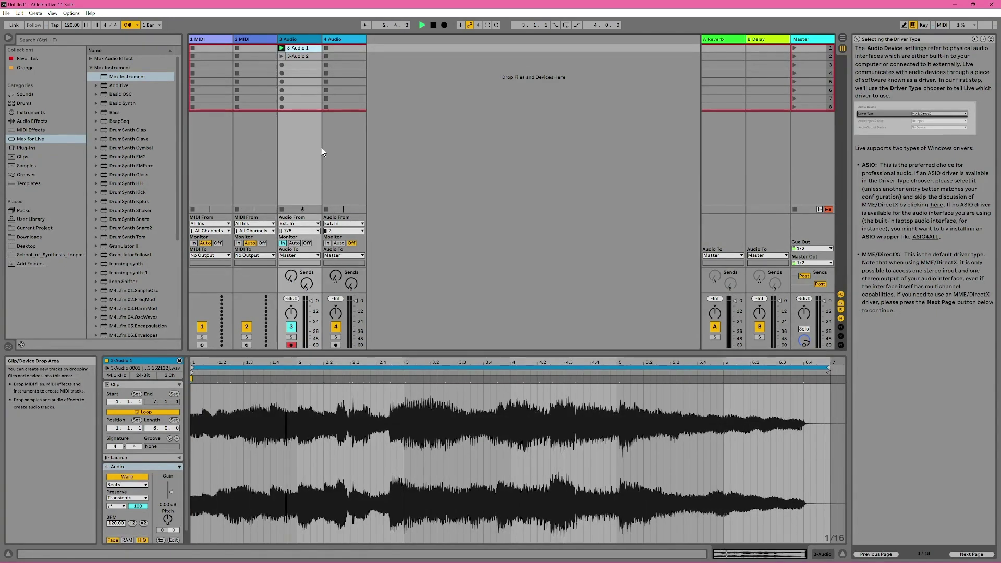
key("space")
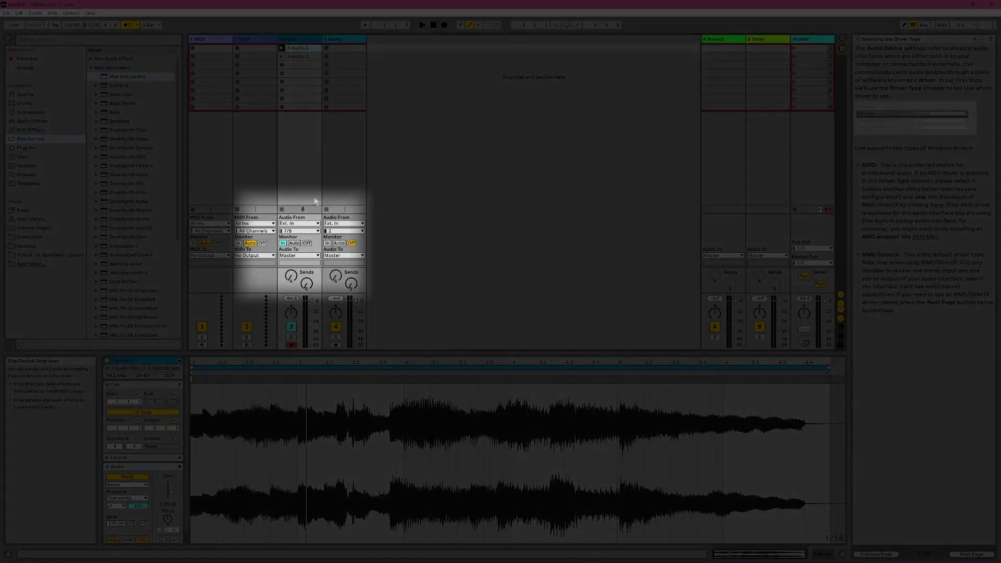
Set track 3's monitoring back to Auto, toggle its Arm button, and replay 3-Audio 1.
left_click(299, 243)
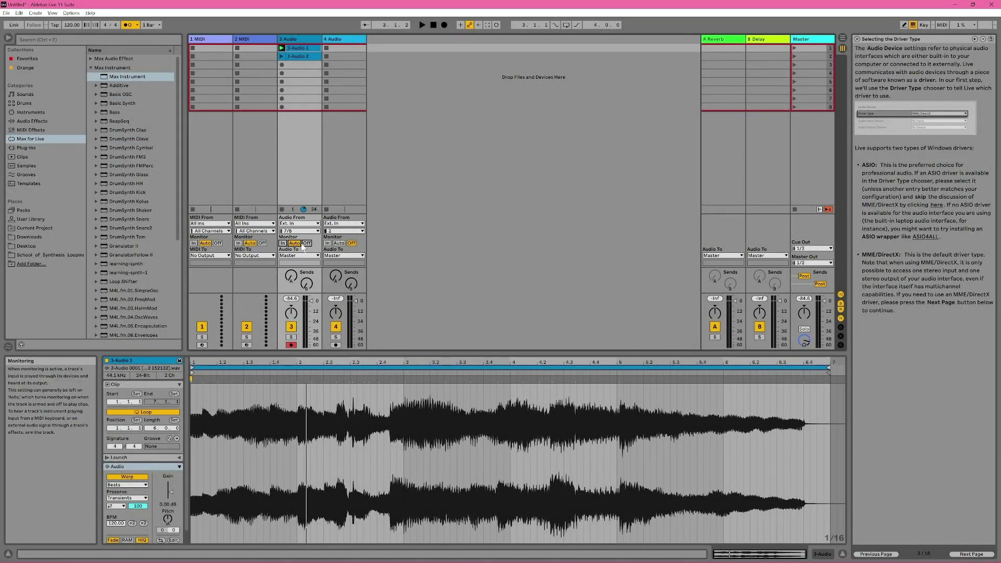
left_click(291, 345)
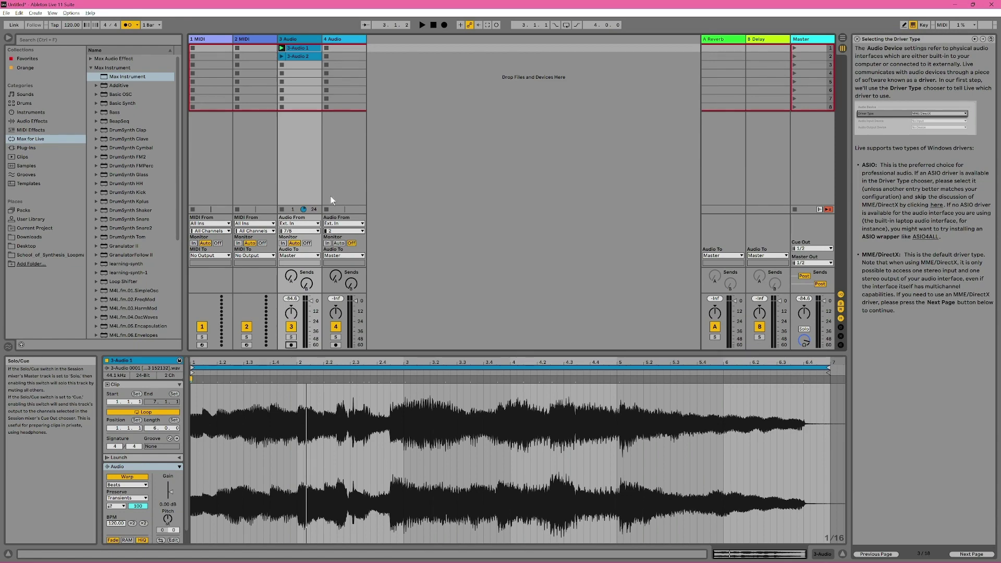
left_click(282, 48)
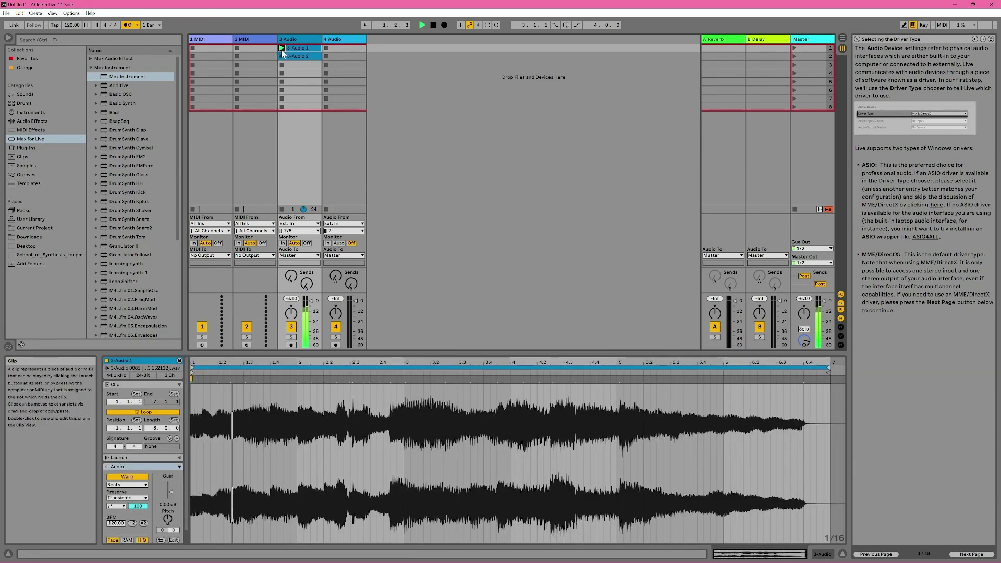
key("space")
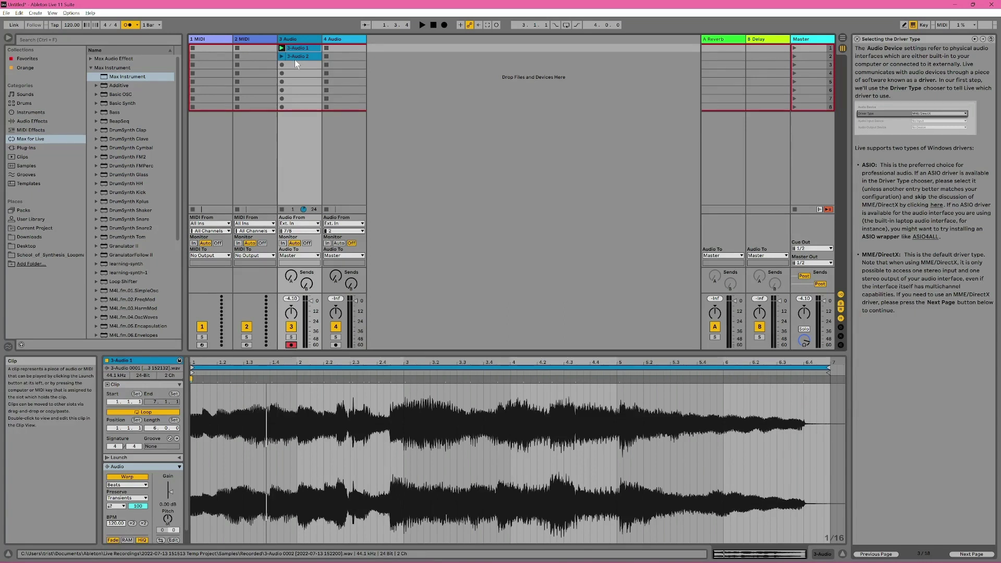
Move 3-Audio 1 into track 4's first slot, launch it there, then stop playback.
left_click_drag(299, 48, 330, 49)
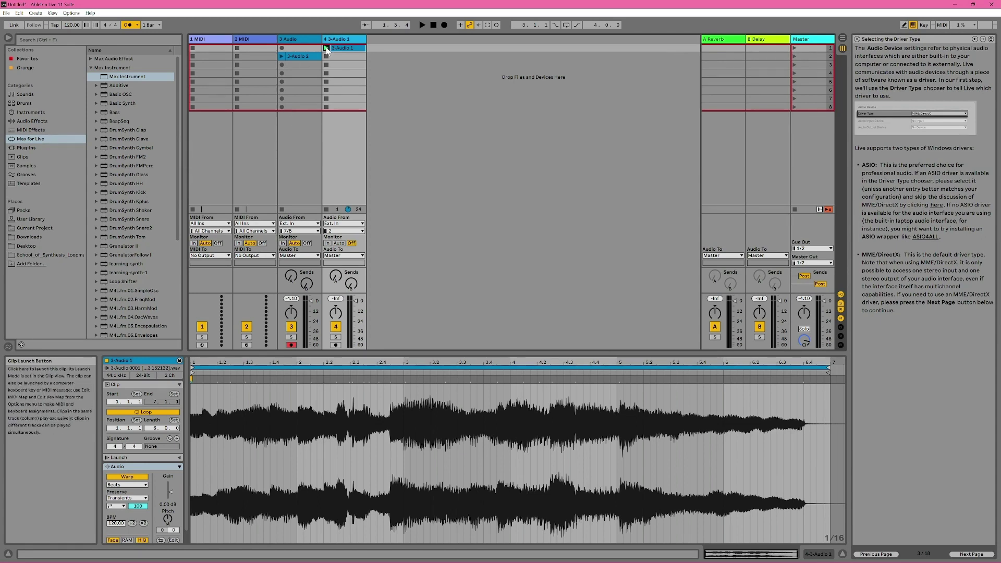
left_click(327, 48)
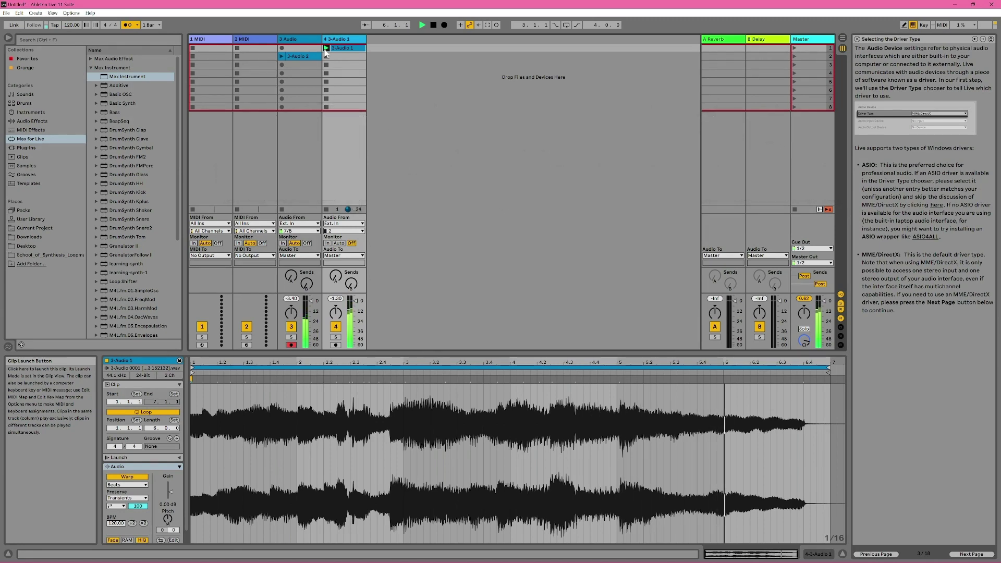
key("space")
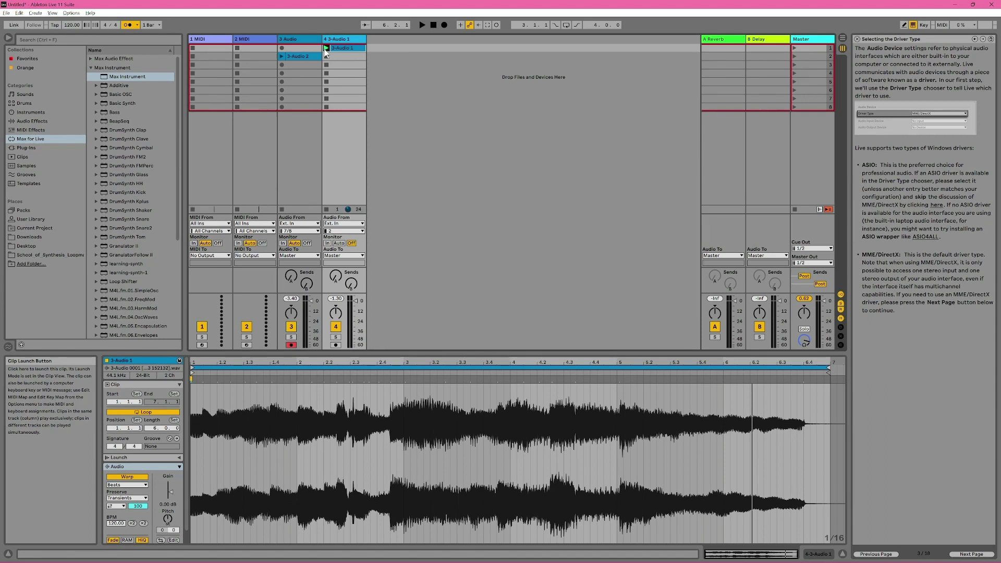
Load Analog onto track 1, set Filter 1 Freq to 447 Hz, and record in slot 1.
left_click(30, 94)
left_click(29, 112)
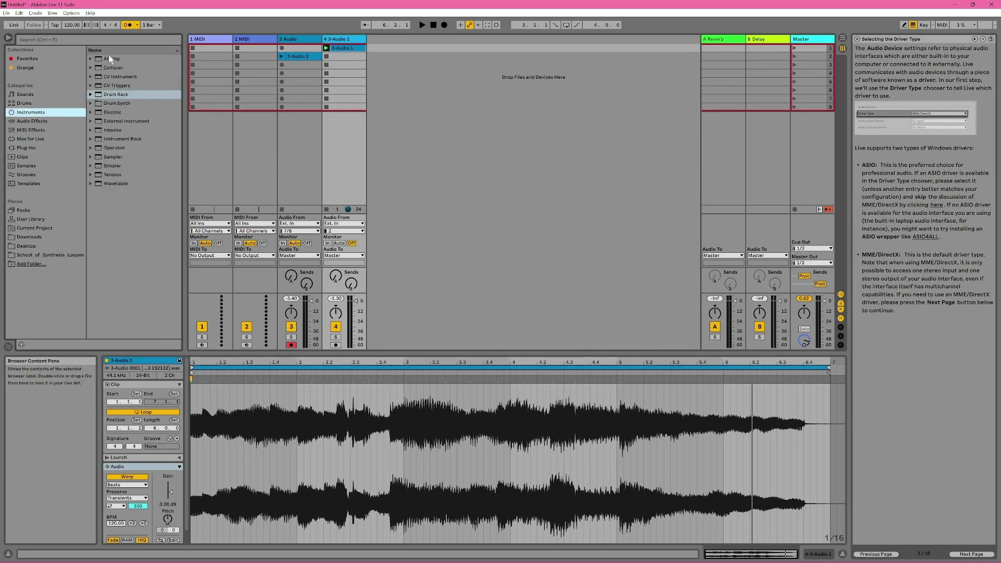
left_click_drag(204, 49, 204, 49)
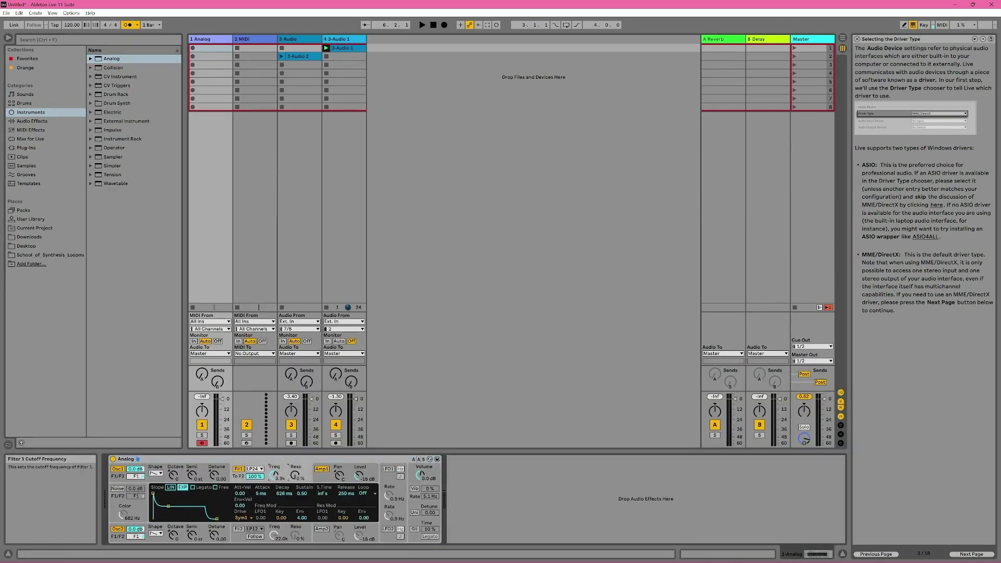
left_click_drag(274, 475, 274, 479)
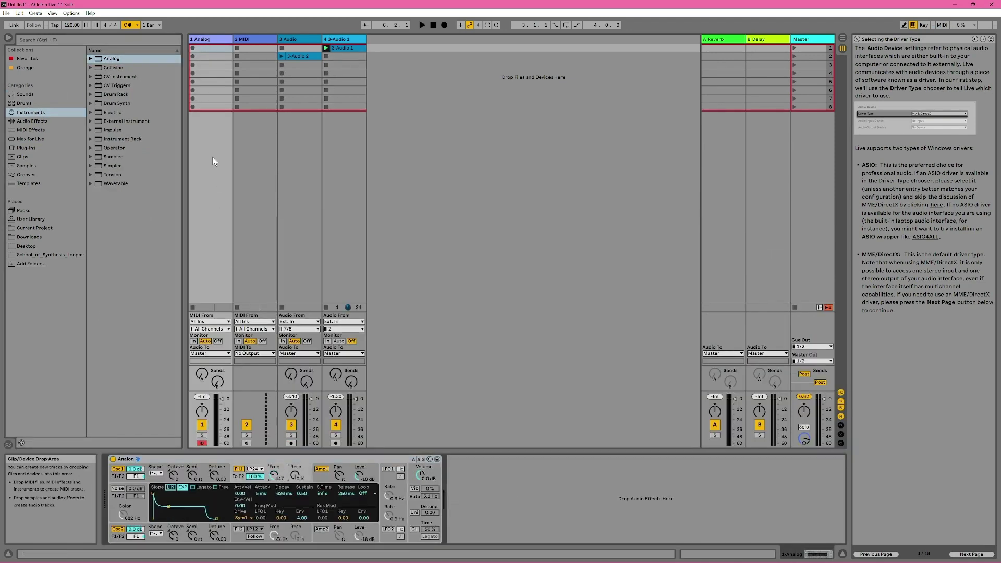
left_click(193, 49)
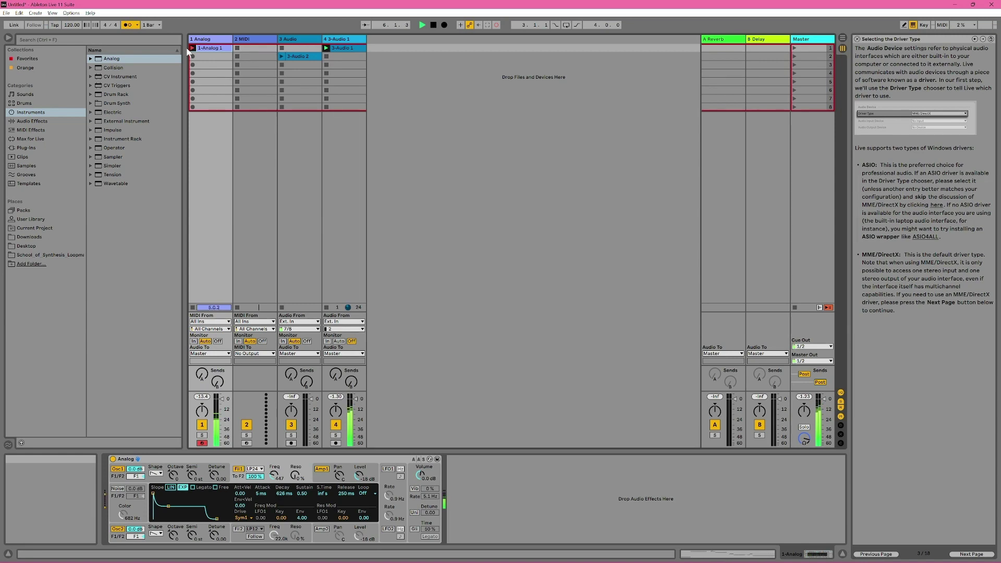
Stop recording the 1-Analog 1 clip and start playback of the set.
left_click(191, 49)
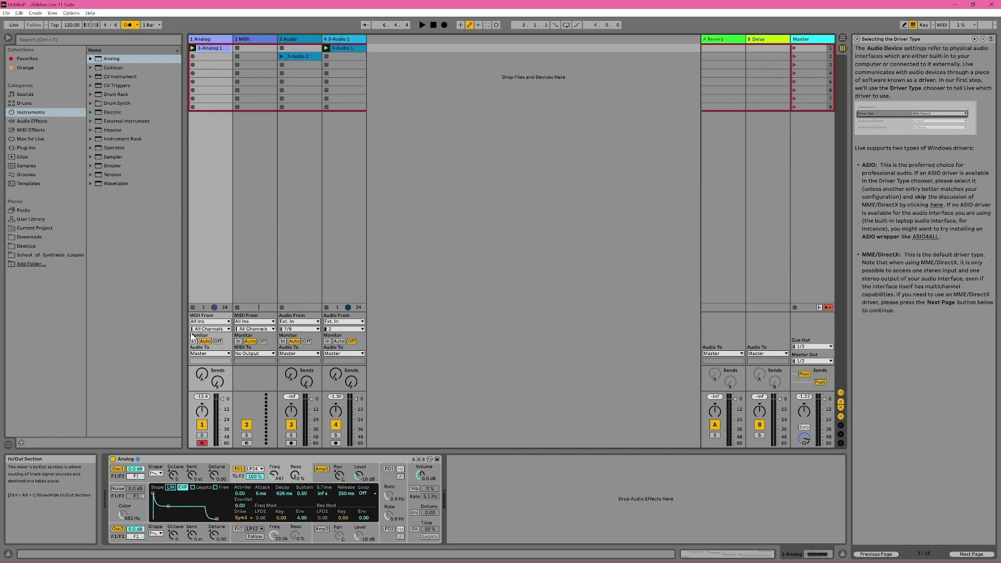
key("space")
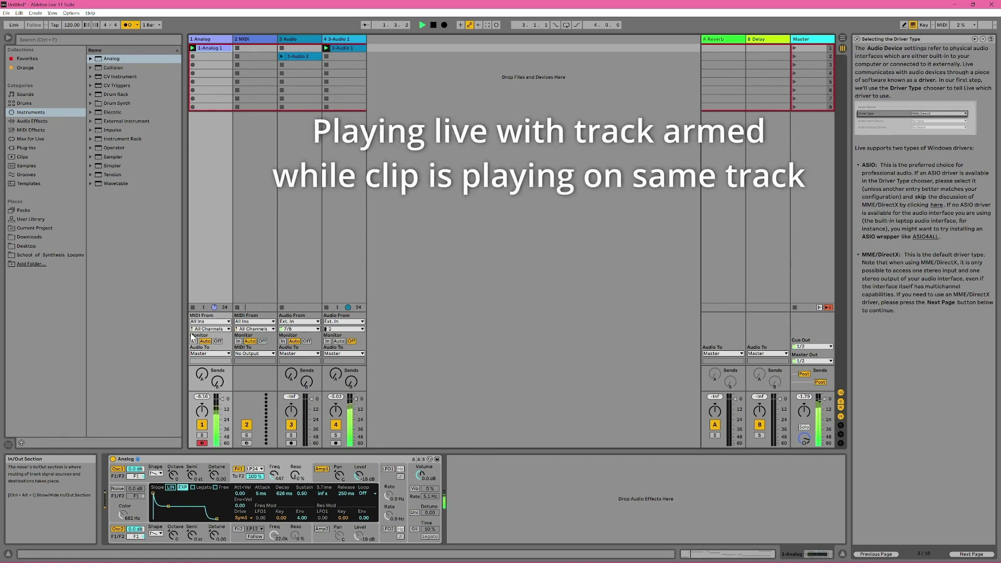